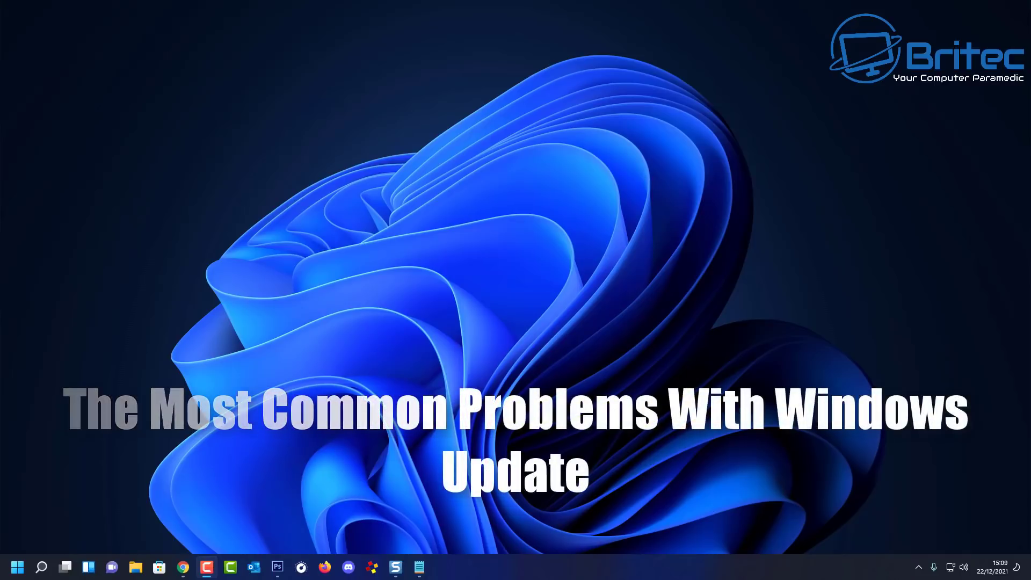
# Run Check for updates on Settings' Windows Update page, which reports the PC is up to date.
pyautogui.click(22, 570)
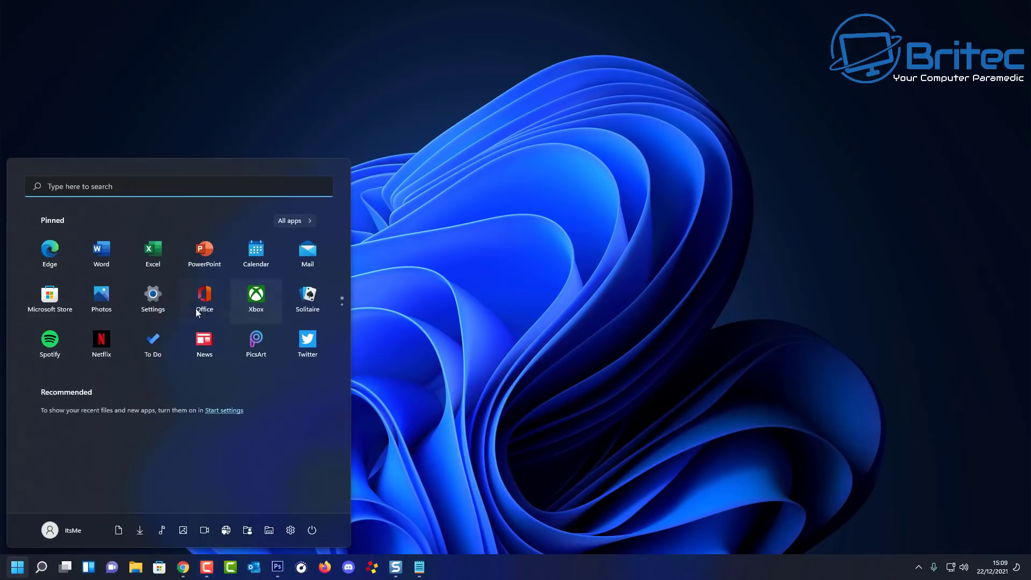
pyautogui.click(155, 296)
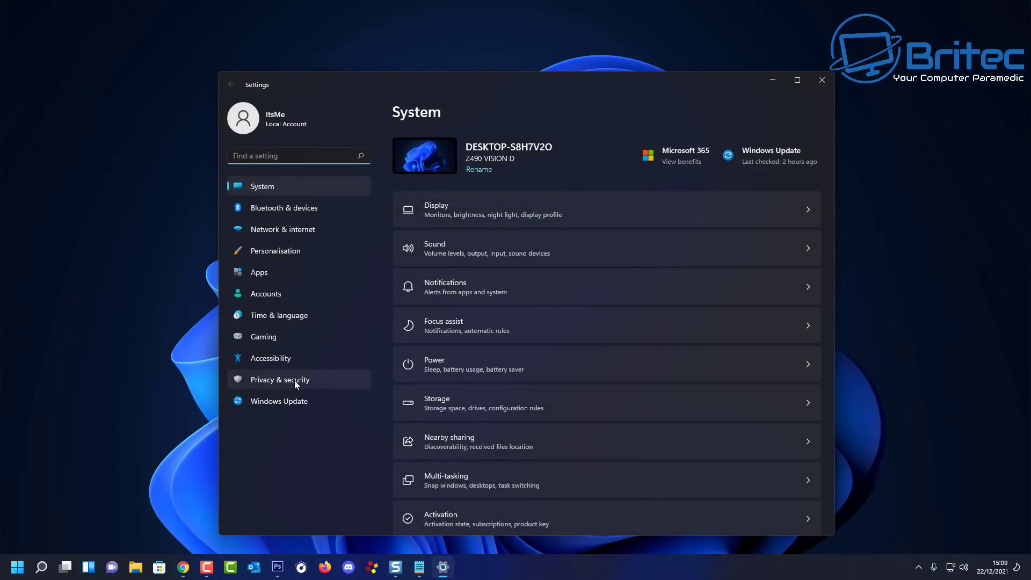
pyautogui.click(278, 398)
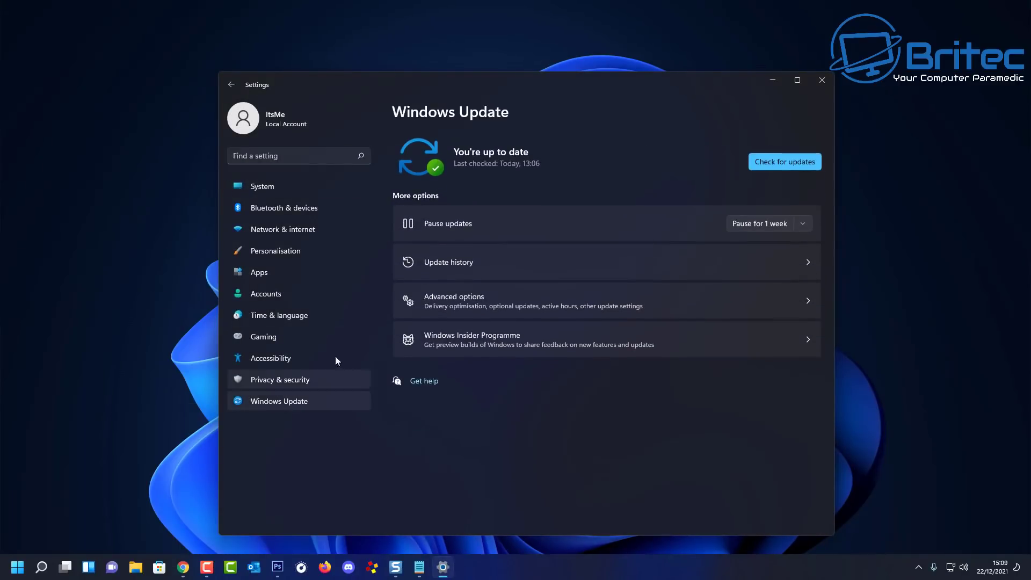
pyautogui.click(775, 166)
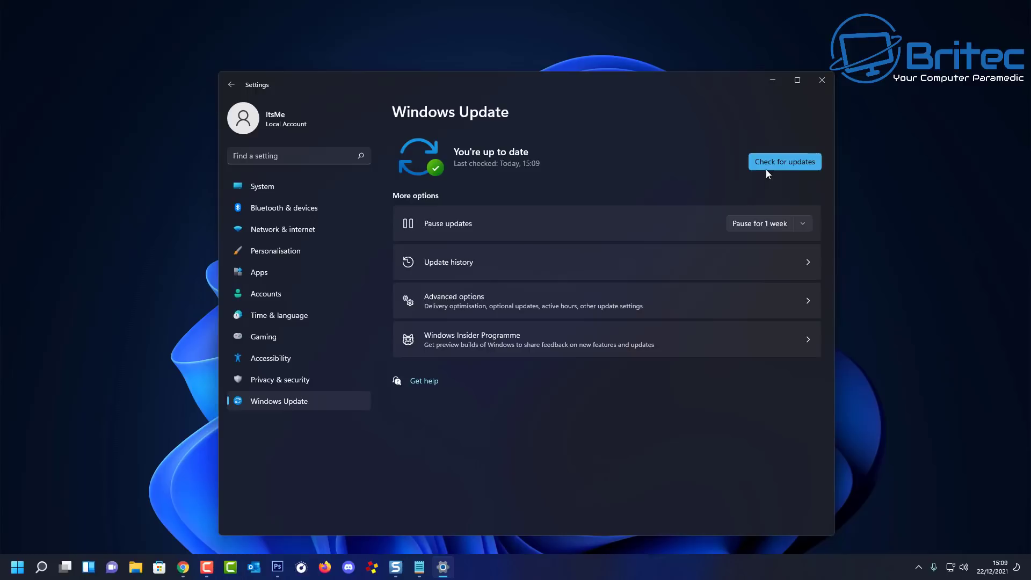
# Close the Windows Update settings window and bring up the Start menu from the taskbar.
pyautogui.click(826, 84)
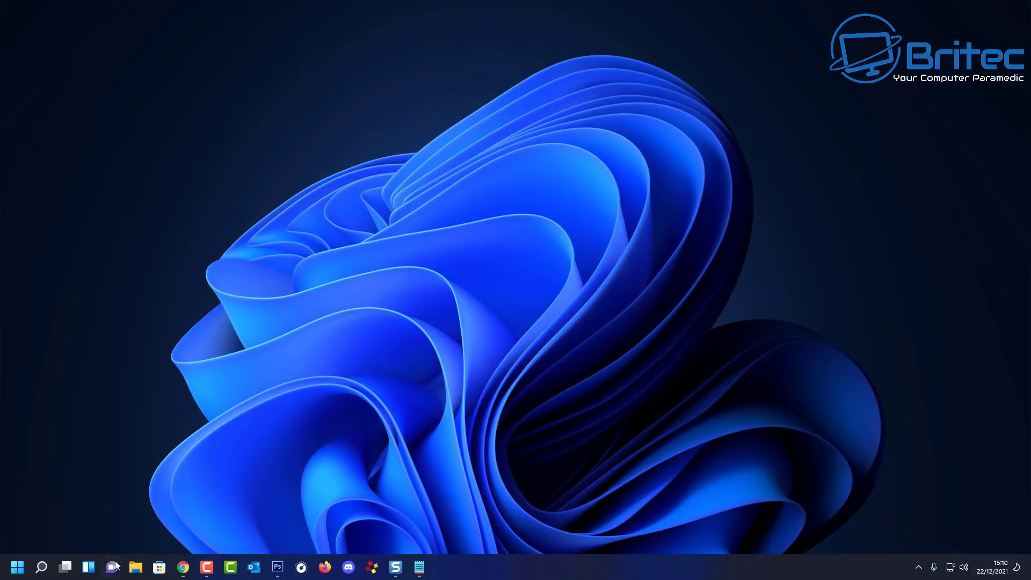
pyautogui.click(138, 568)
# Show Storage's Cleanup recommendations with Temporary files expanded (Downloads 42.0 GB, Recycle Bin 6.59 GB).
pyautogui.click(17, 567)
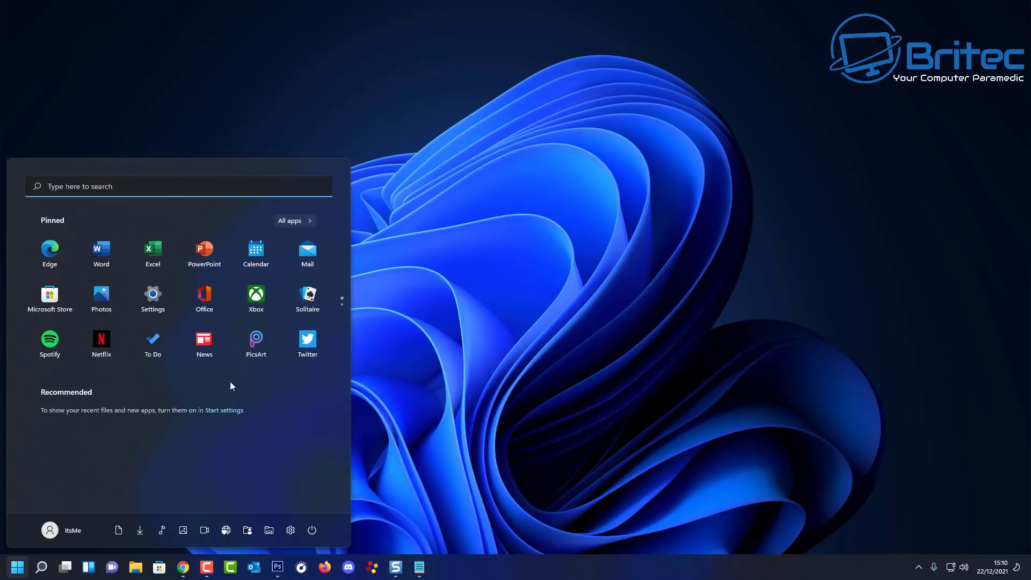
pyautogui.click(151, 299)
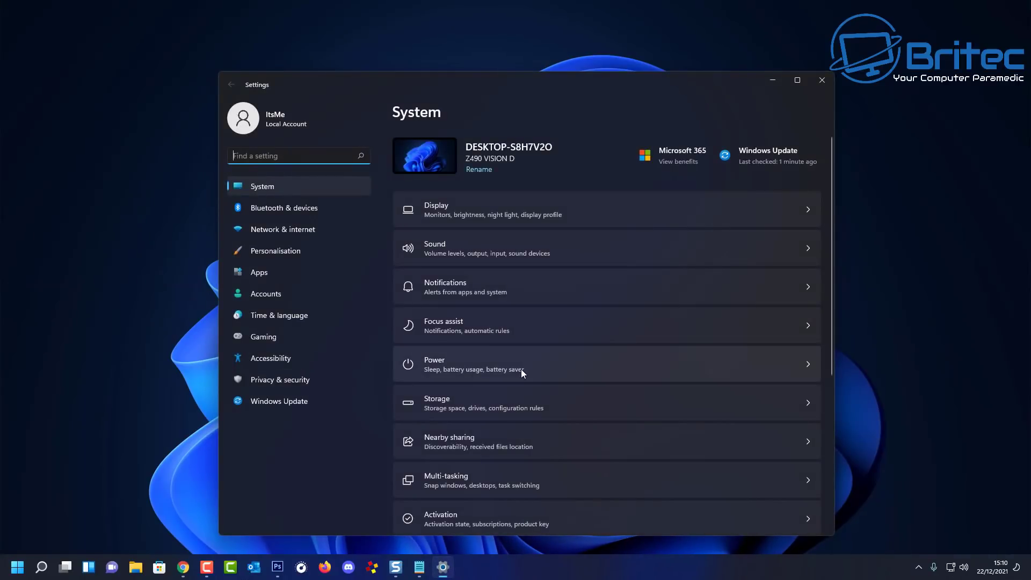
pyautogui.click(466, 400)
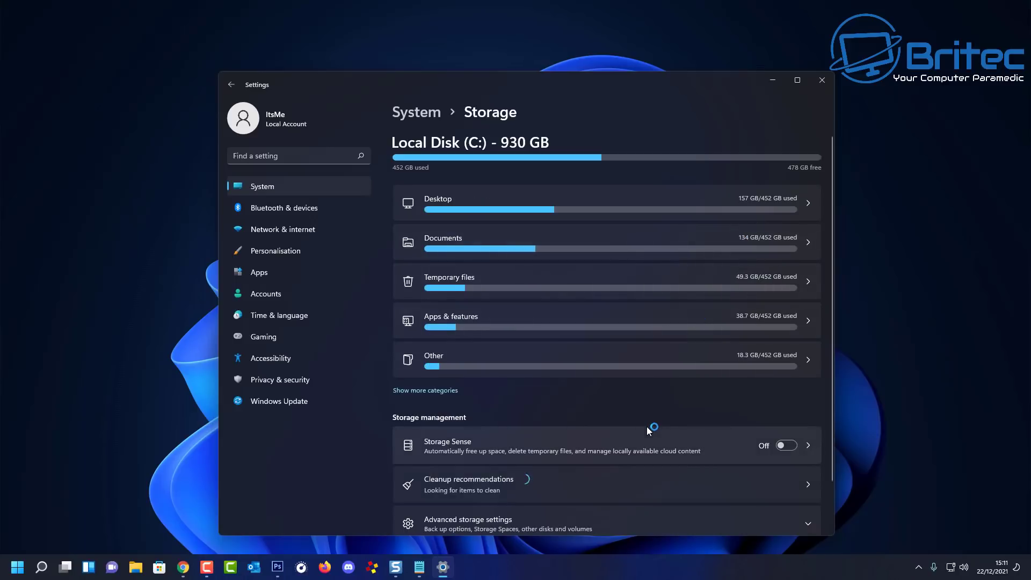
pyautogui.click(492, 480)
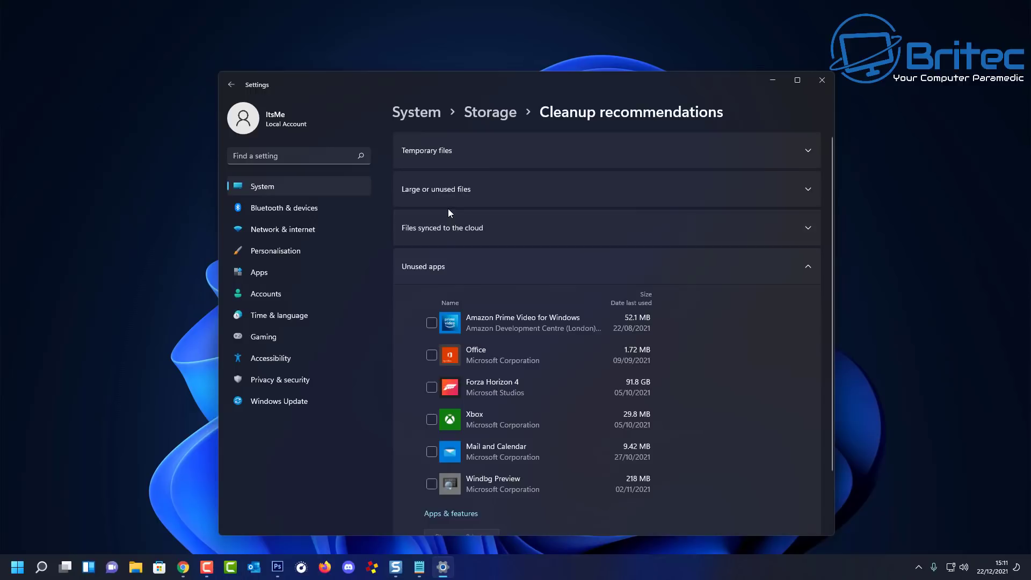
pyautogui.click(662, 152)
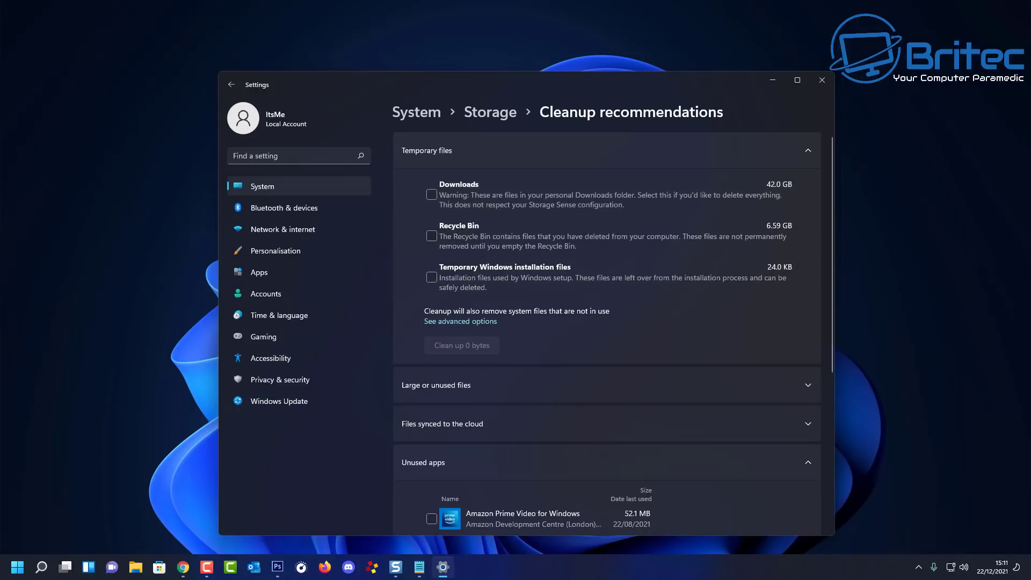
# Permanently clean up the Downloads and Recycle Bin files (48.6 GB), then close Settings.
pyautogui.click(430, 196)
pyautogui.click(431, 237)
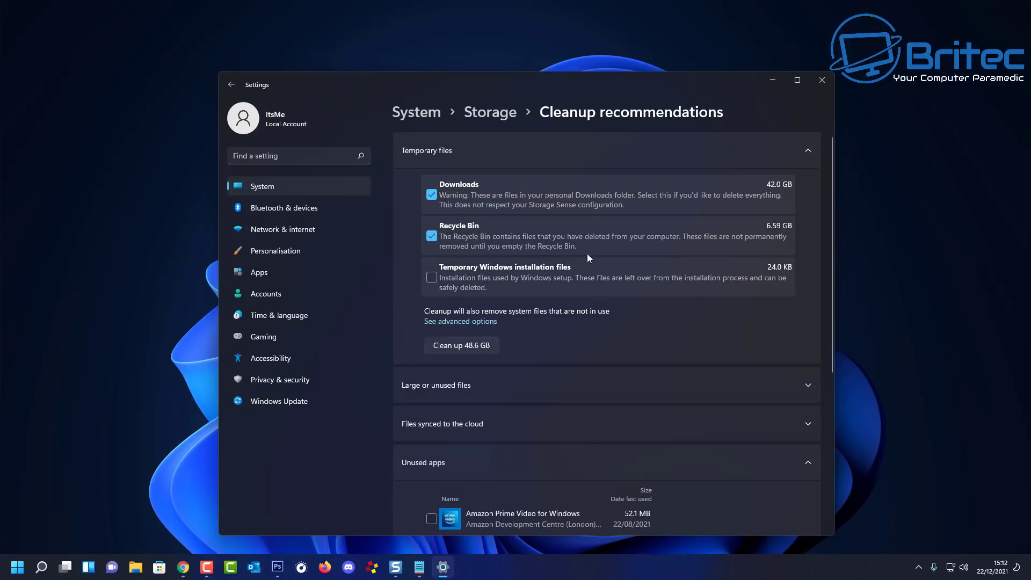
pyautogui.click(432, 277)
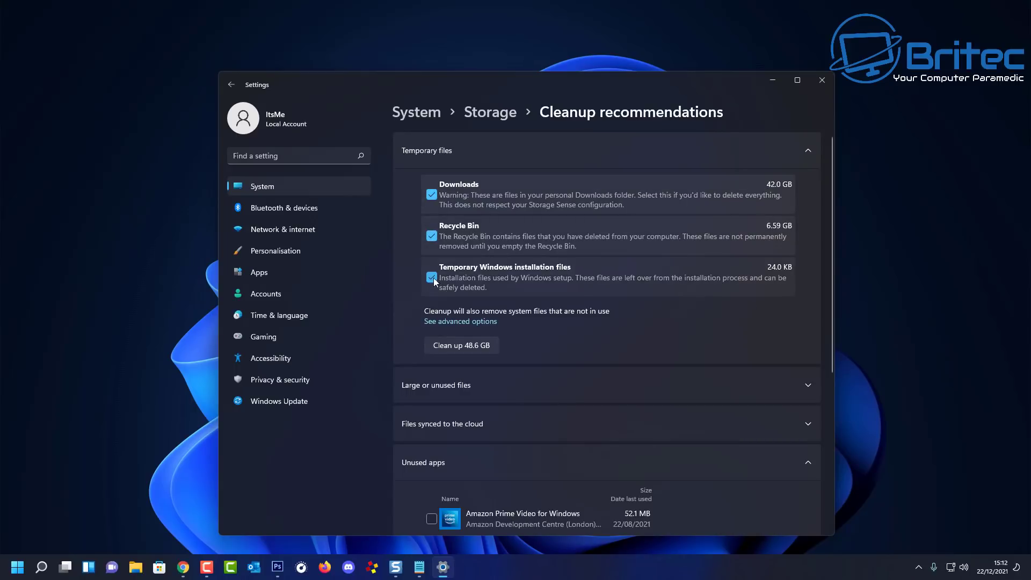
pyautogui.click(466, 345)
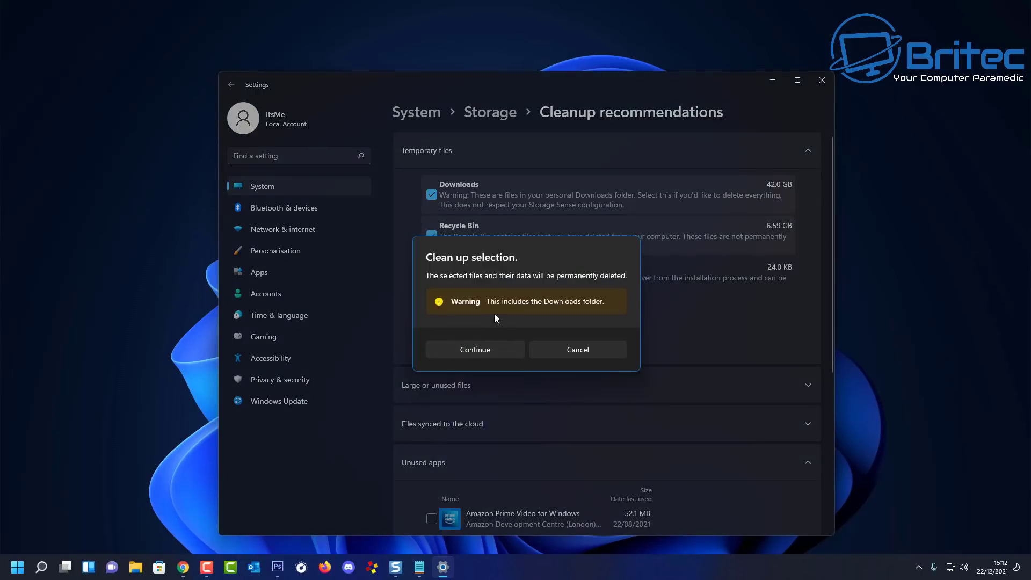
pyautogui.click(494, 350)
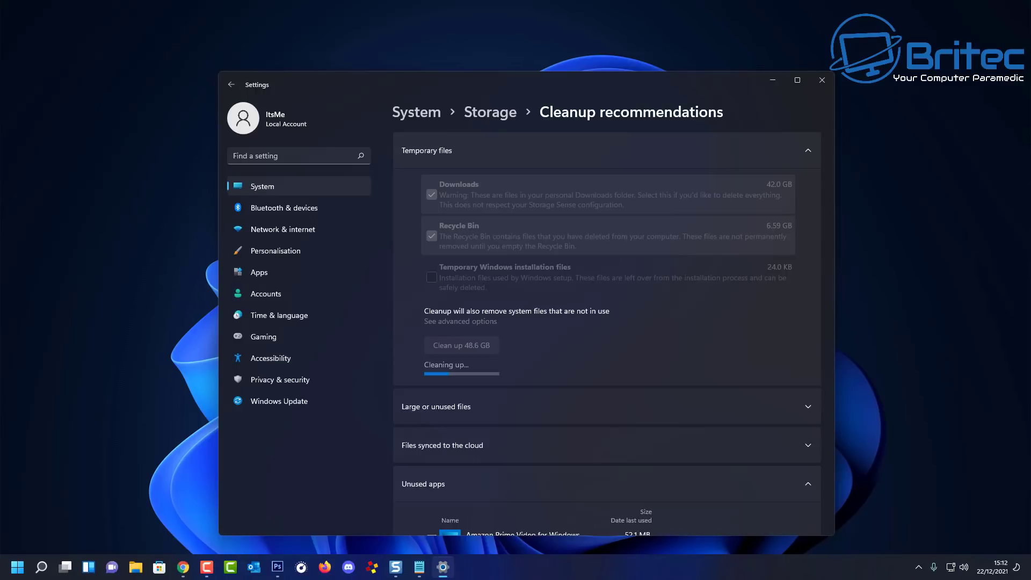
pyautogui.click(822, 80)
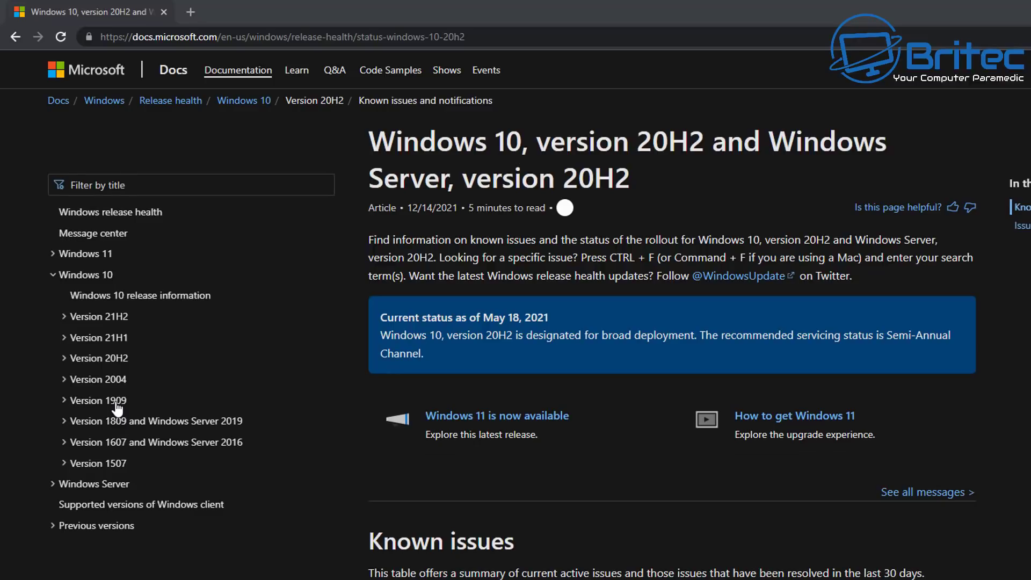
# Expand and collapse the Version 1909, Windows 11 and Version 20H2 entries in the Docs navigation.
pyautogui.click(62, 403)
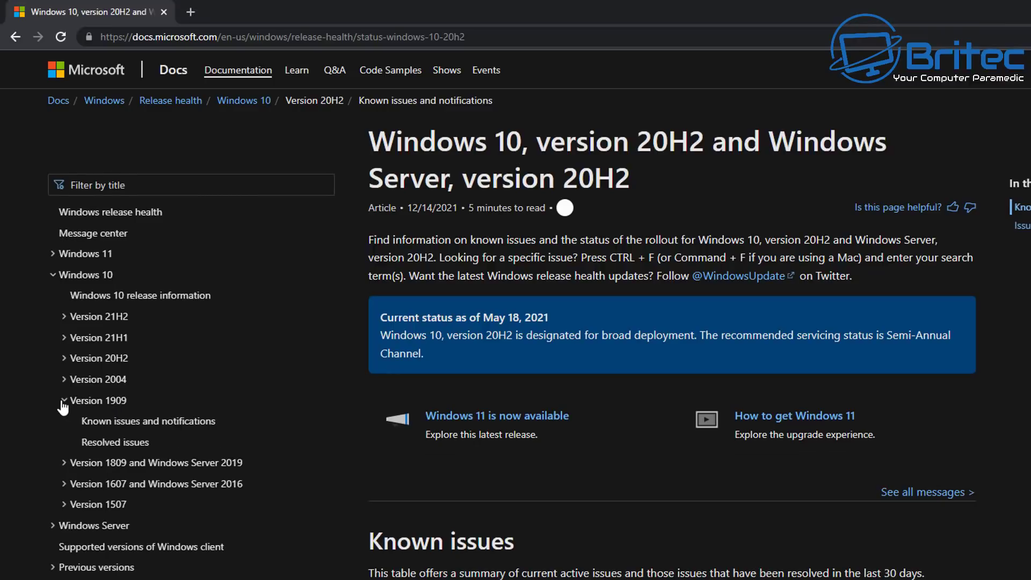
pyautogui.click(64, 404)
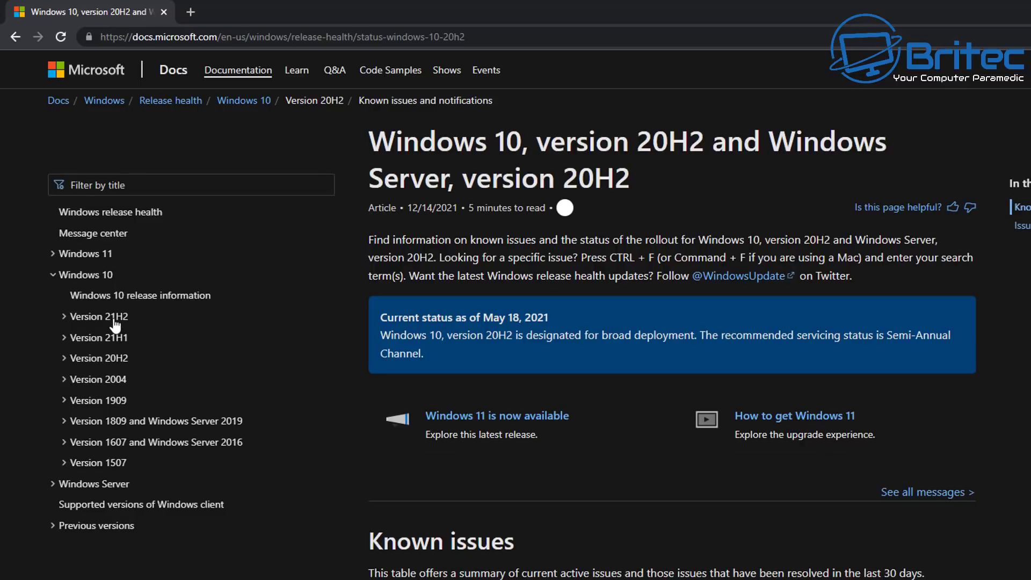
pyautogui.click(53, 254)
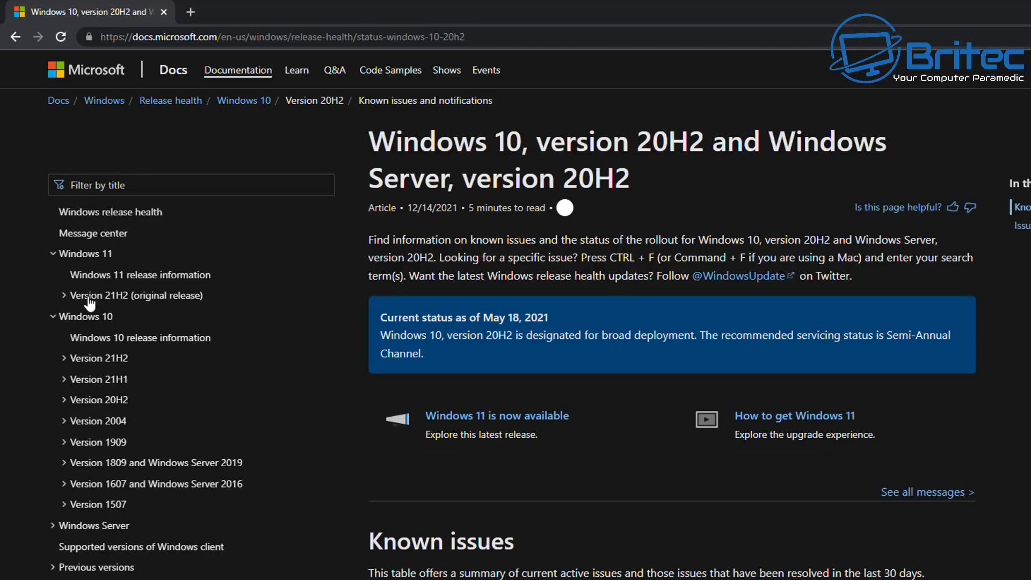
pyautogui.click(53, 254)
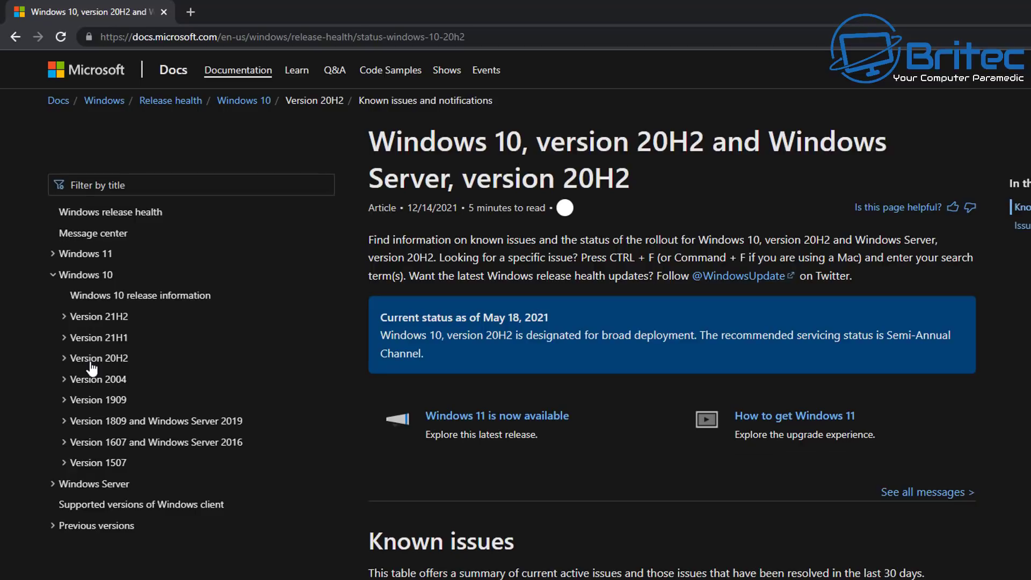
pyautogui.click(64, 359)
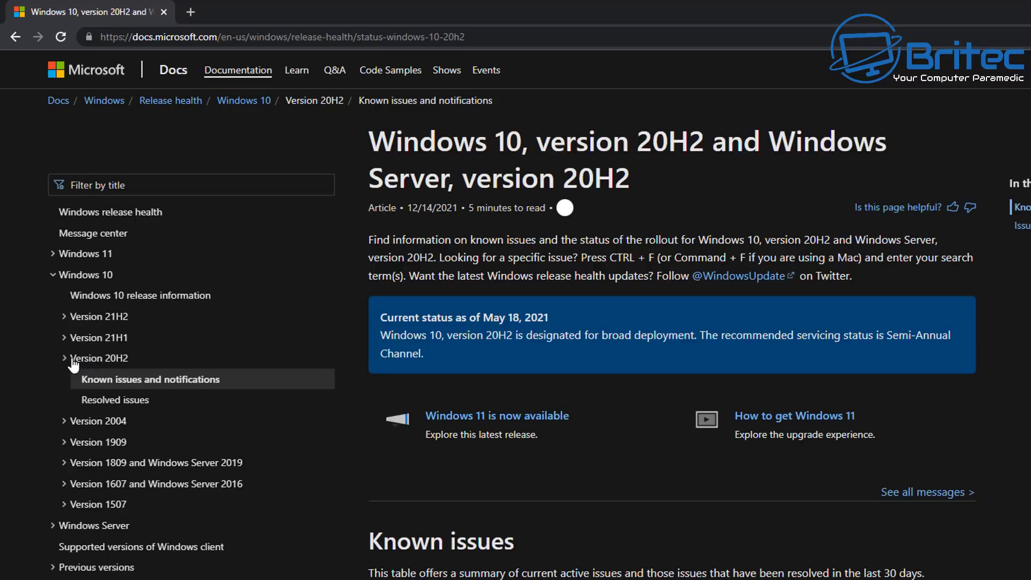
pyautogui.click(63, 359)
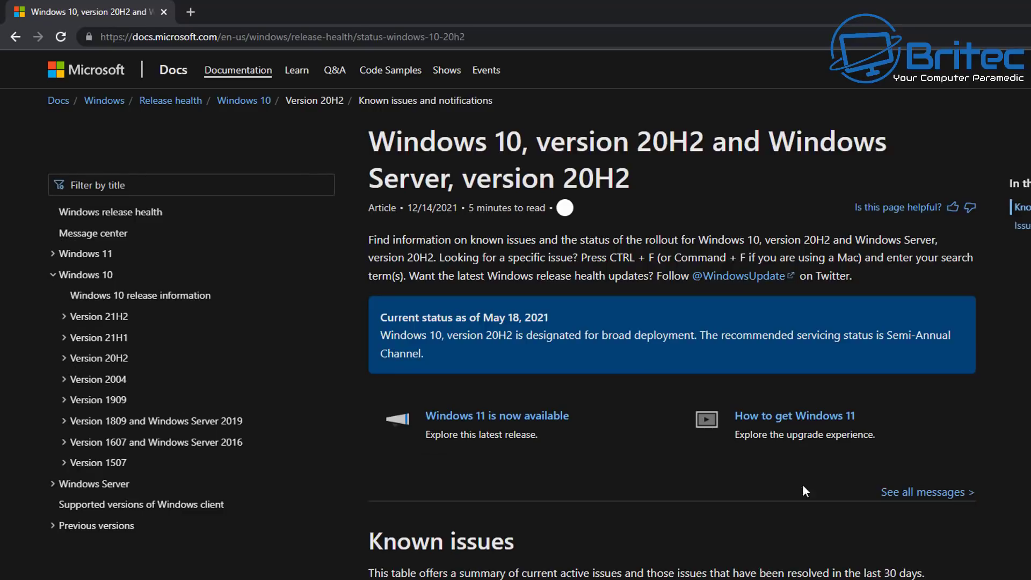
# Open the Windows 10 version 21H2 known issues page and scroll down to its Known issues table.
pyautogui.scroll(-1, 671, 322)
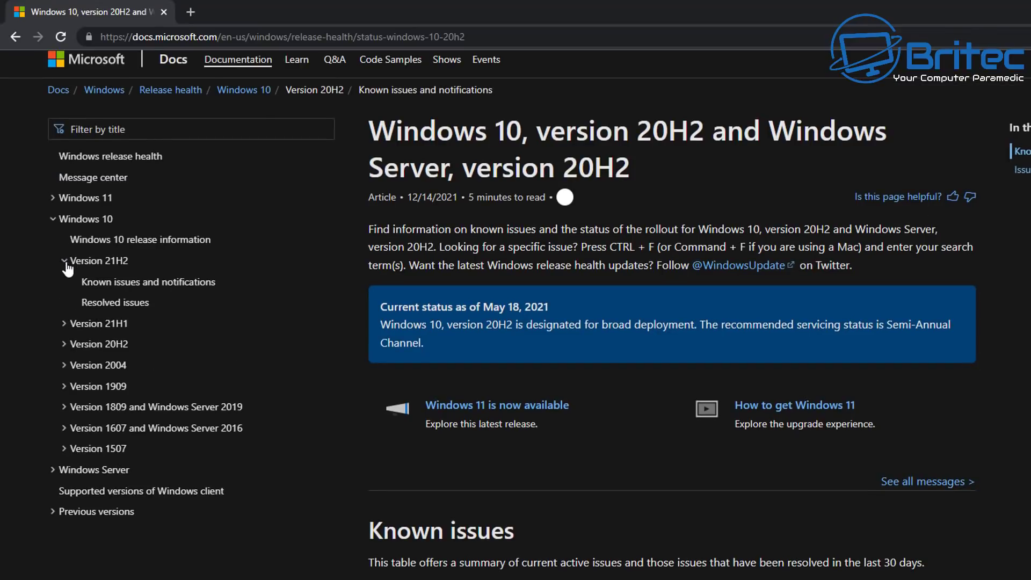
pyautogui.click(184, 286)
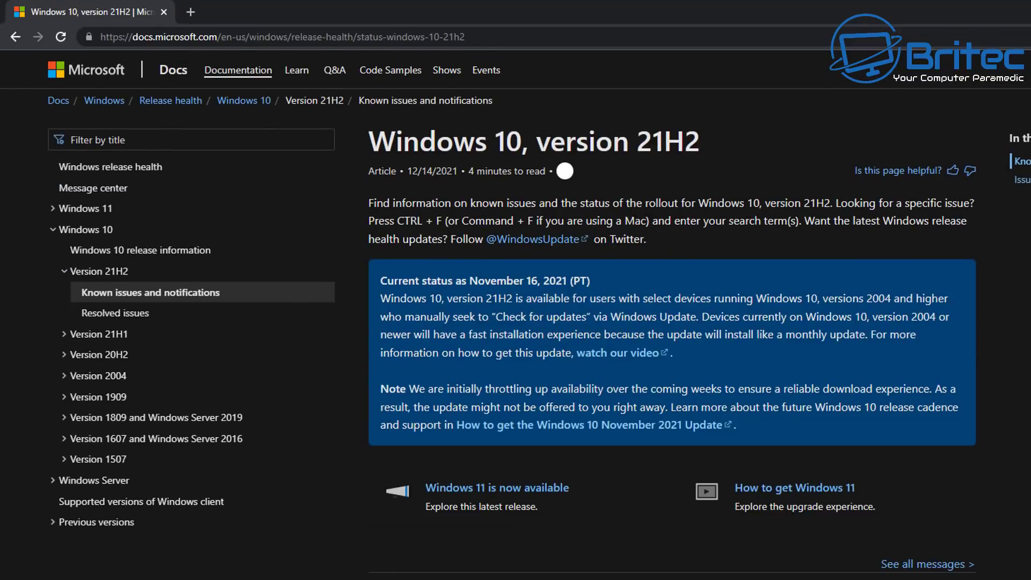
pyautogui.scroll(-5, 671, 322)
pyautogui.scroll(-4, 817, 557)
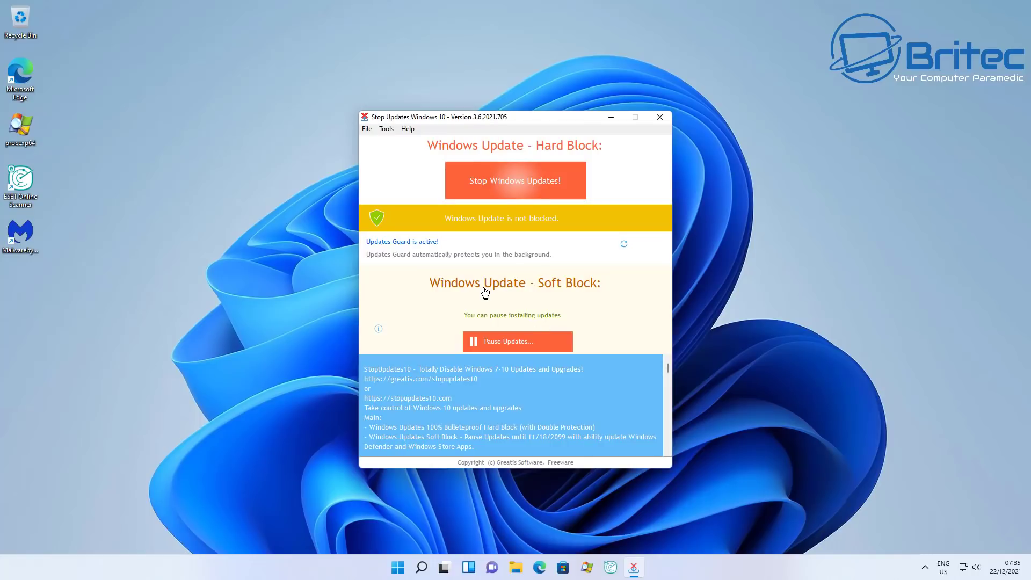
# Apply the Stop Windows Updates! hard block until the 'Windows Update has been blocked' success message appears.
pyautogui.moveTo(485, 293)
pyautogui.click(515, 185)
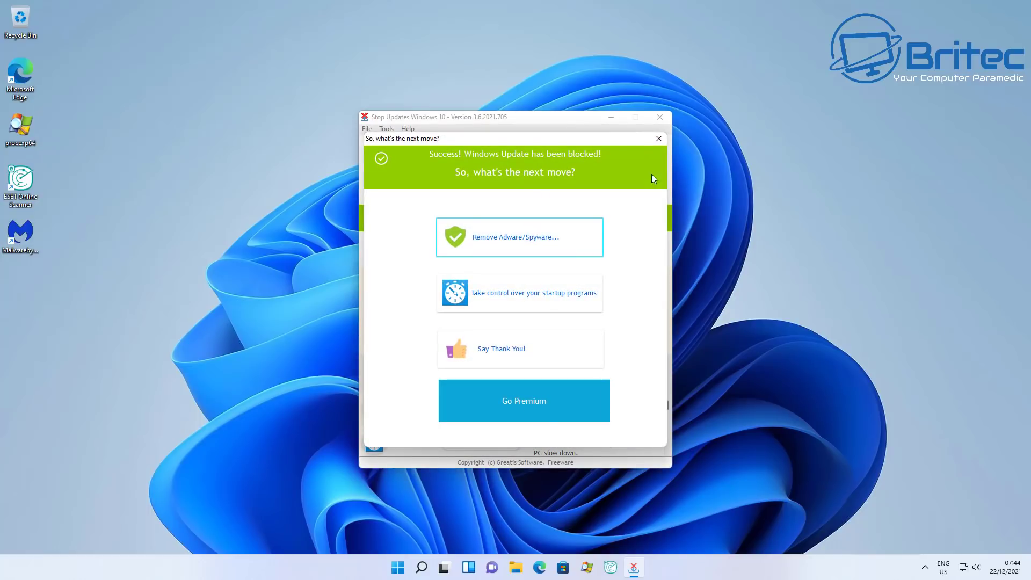
# Dismiss the suggestions overlay and confirm Settings' Windows Update page shows 'Something went wrong', then close Settings.
pyautogui.click(659, 140)
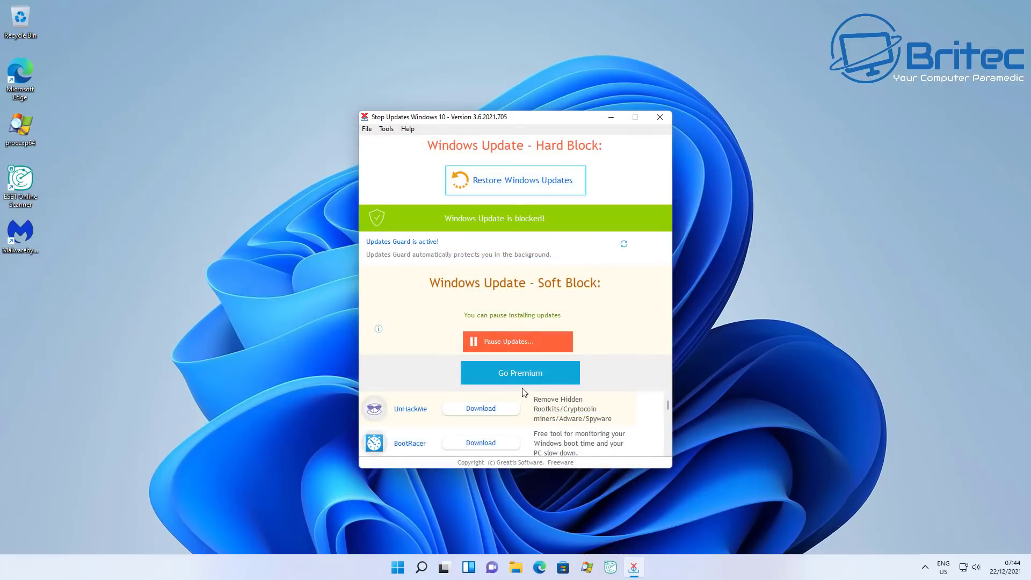
pyautogui.click(398, 568)
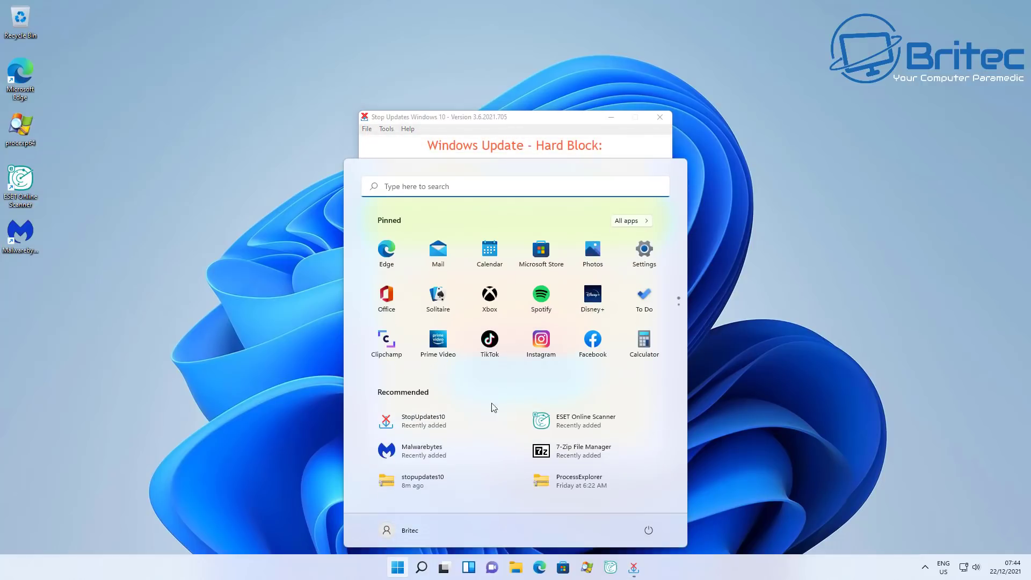
pyautogui.click(643, 251)
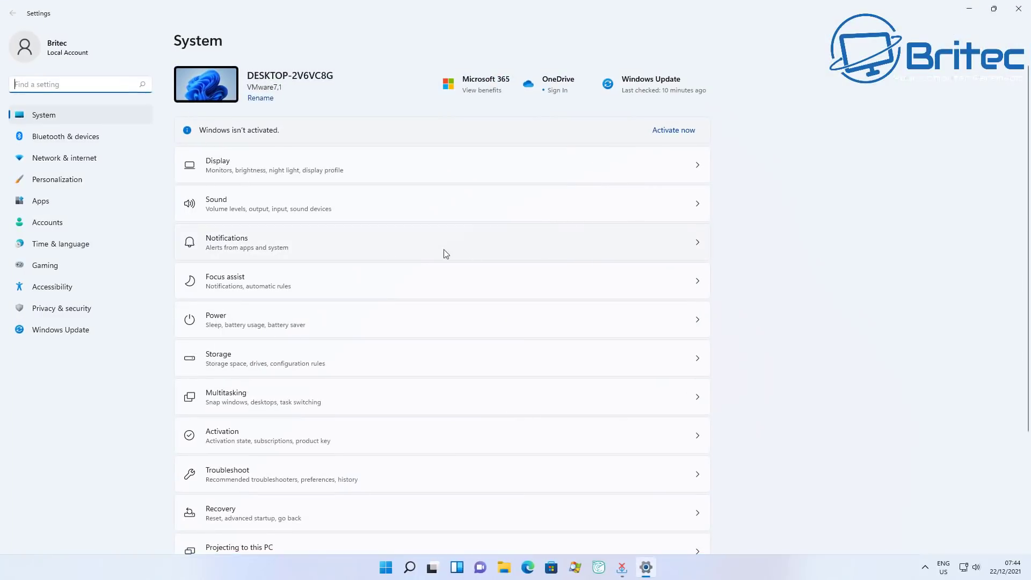
pyautogui.click(73, 331)
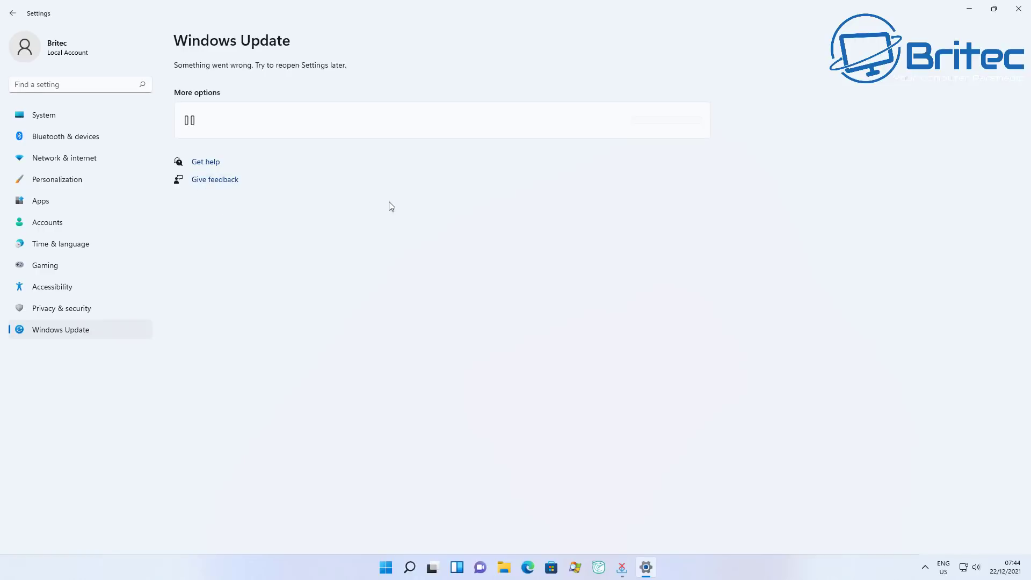
pyautogui.click(1019, 10)
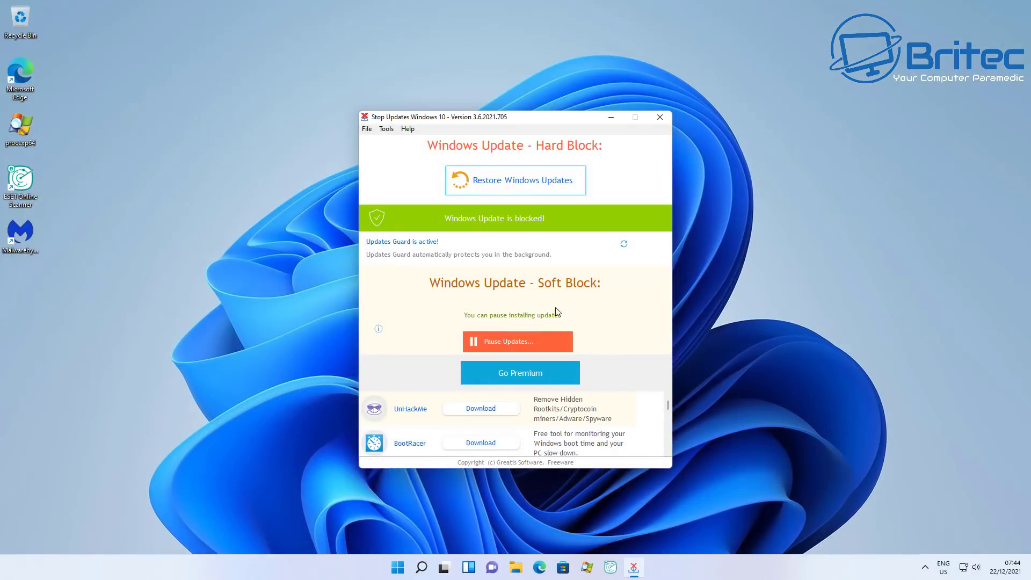
# Restore Windows Updates and verify Settings' Windows Update page shows 'You're up to date' again.
pyautogui.click(514, 182)
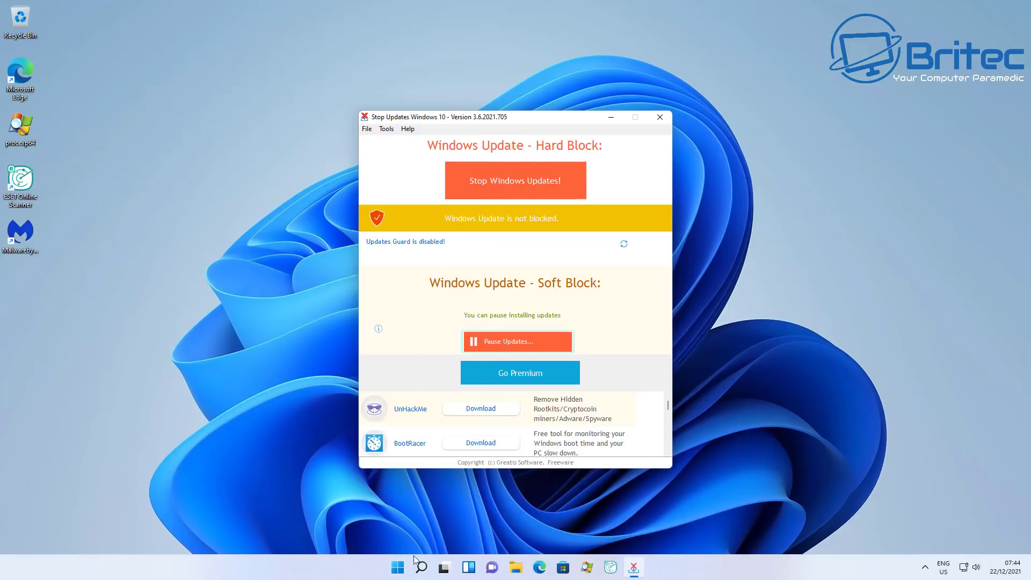
pyautogui.click(398, 565)
pyautogui.click(644, 271)
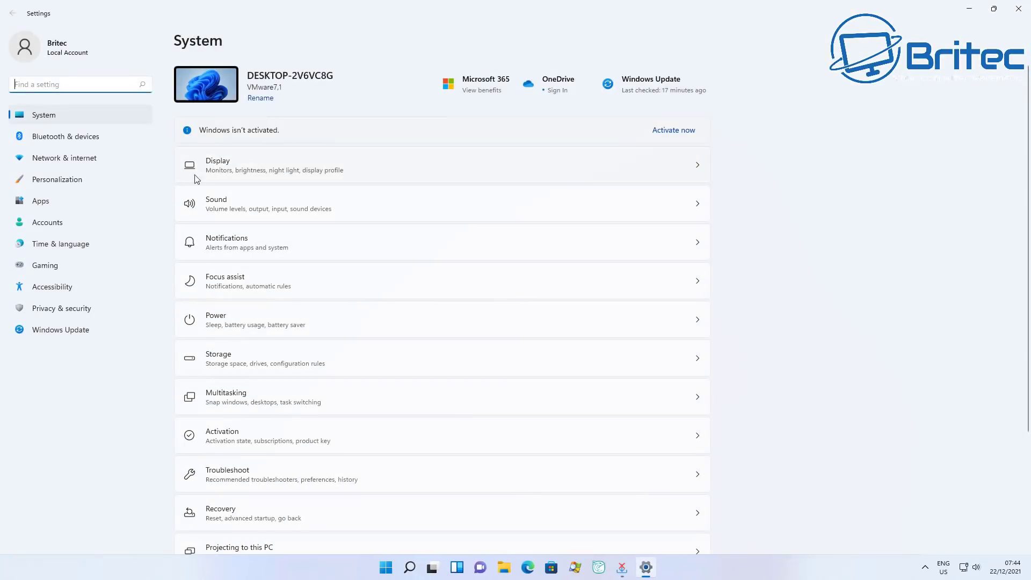
pyautogui.click(60, 331)
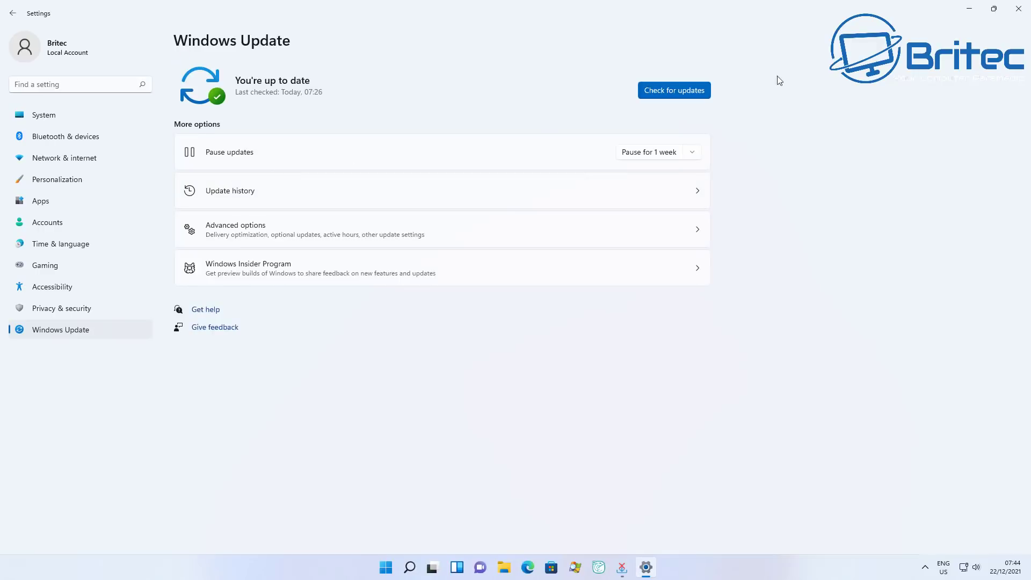
# Close Settings, confirm both update pause dates of 11/11/2099, and close StopUpdates10.
pyautogui.click(1019, 8)
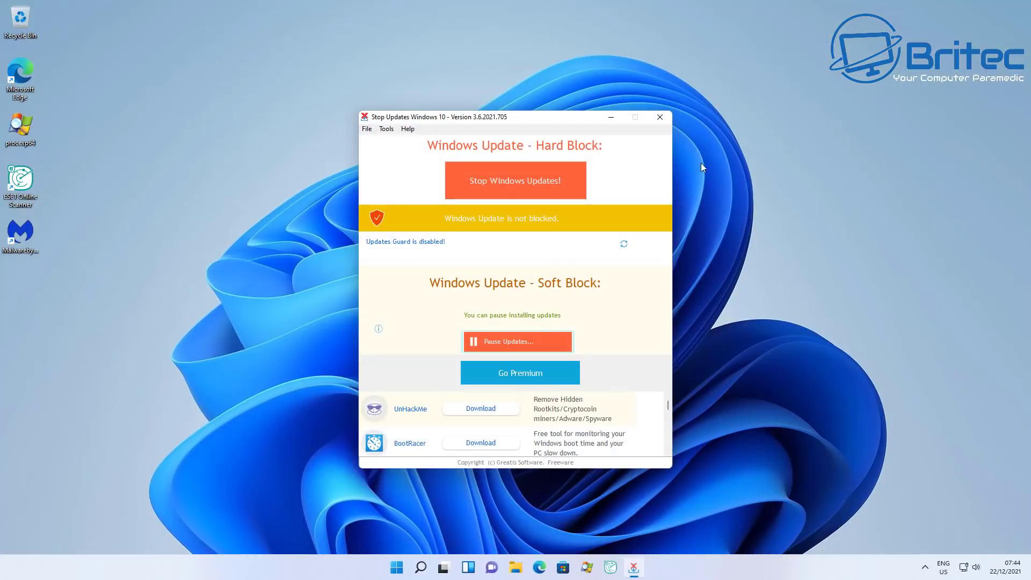
pyautogui.click(513, 344)
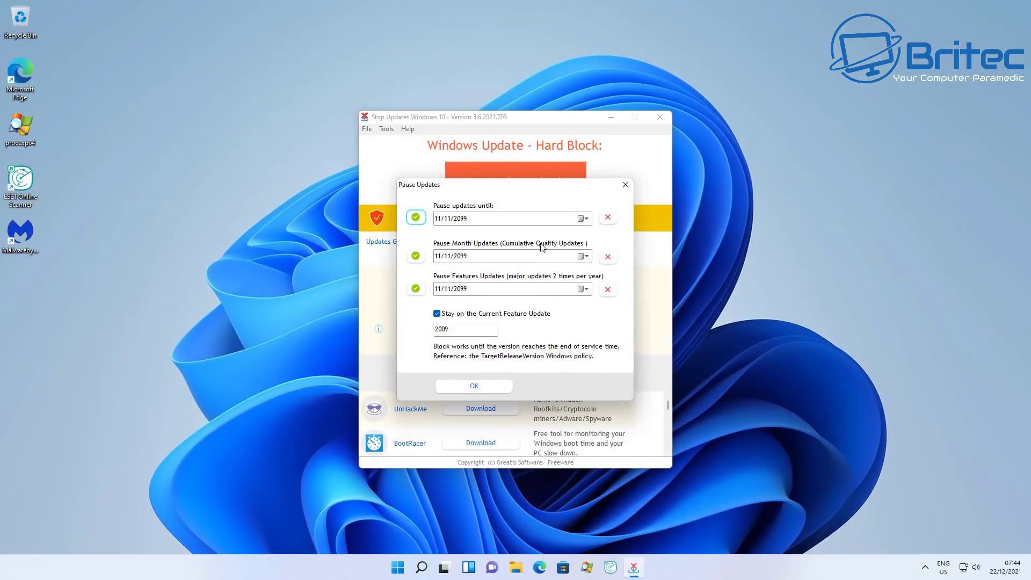
pyautogui.click(585, 219)
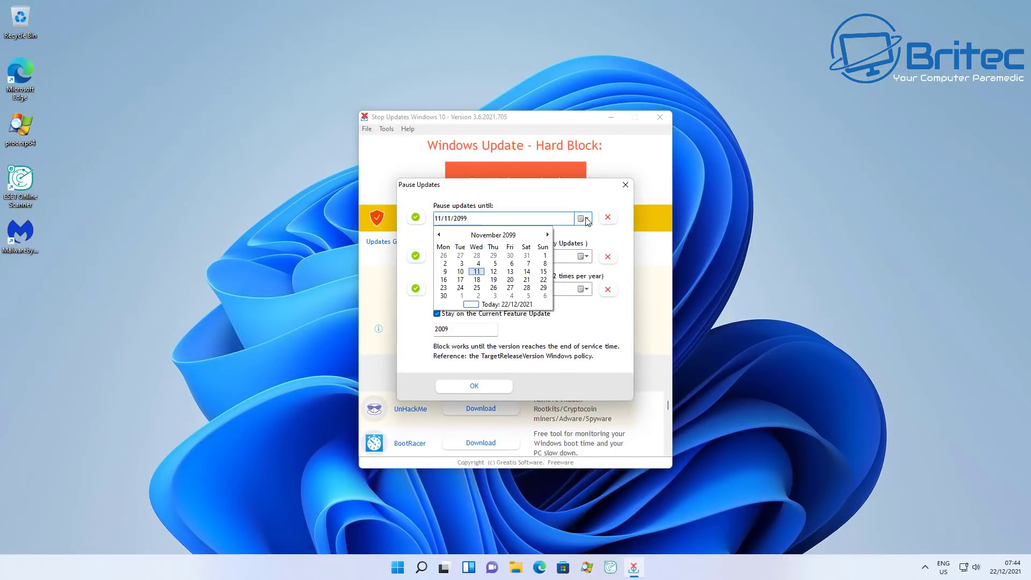
pyautogui.click(586, 219)
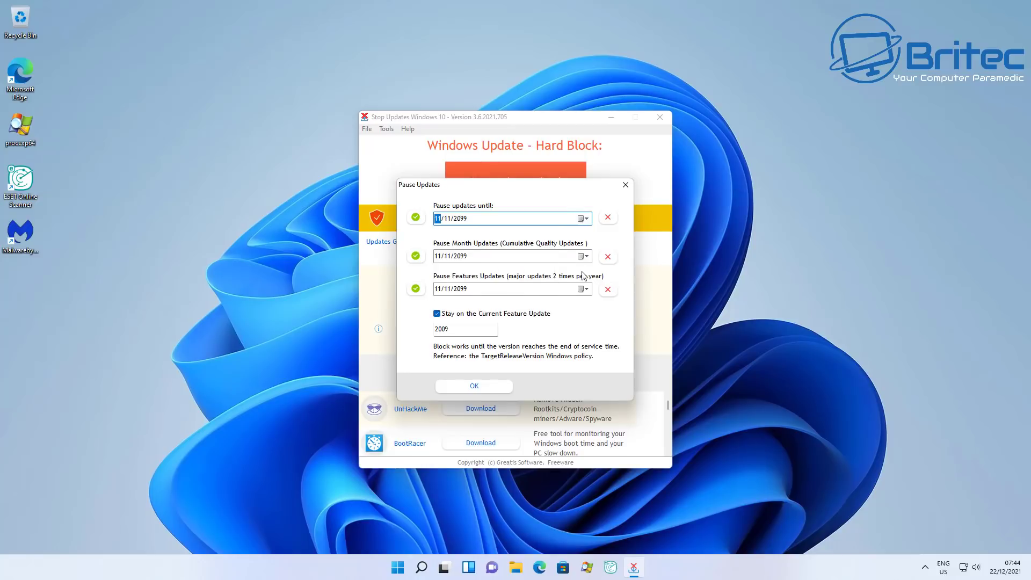
pyautogui.click(585, 257)
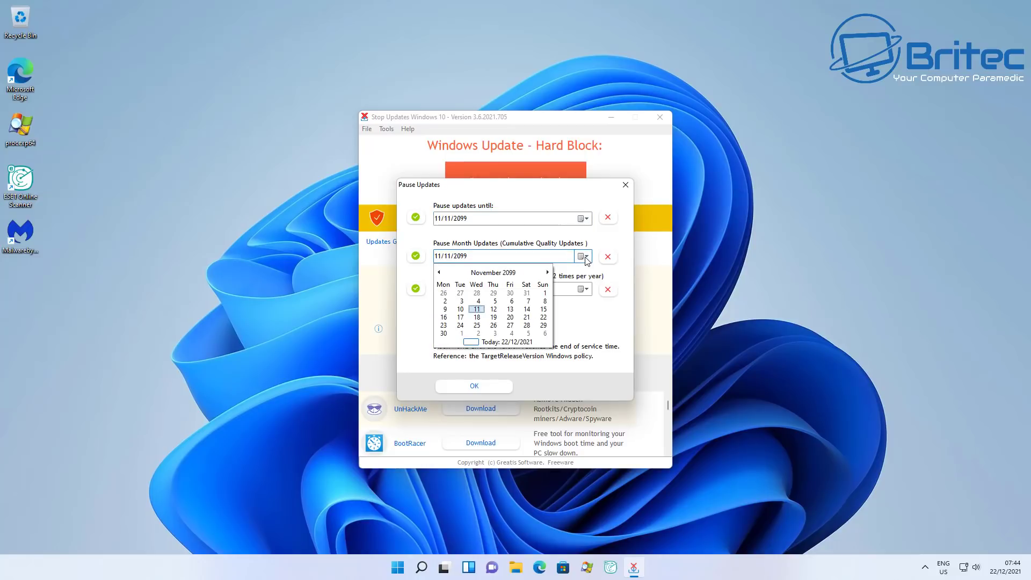
pyautogui.click(585, 257)
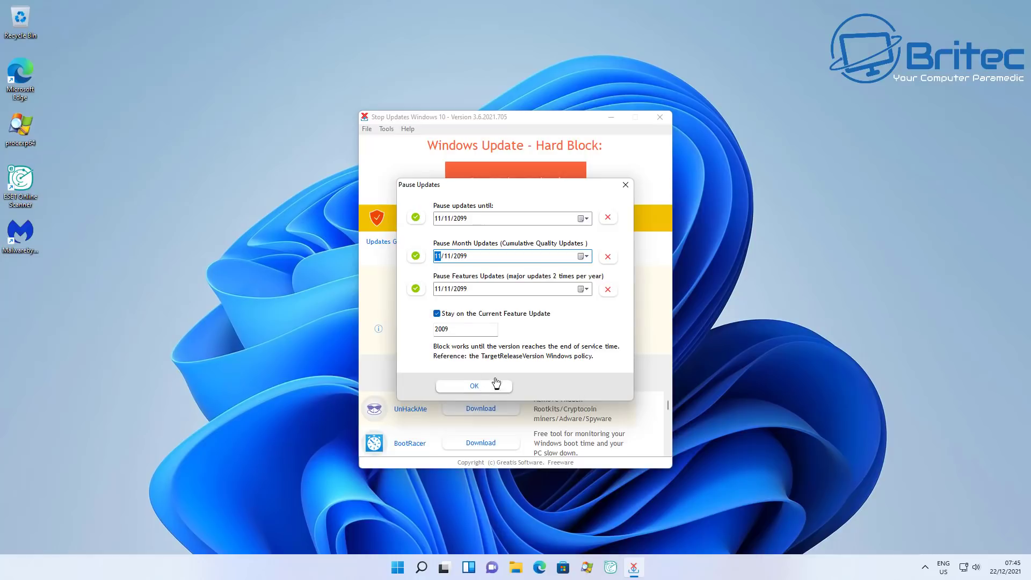
pyautogui.click(623, 184)
pyautogui.click(660, 117)
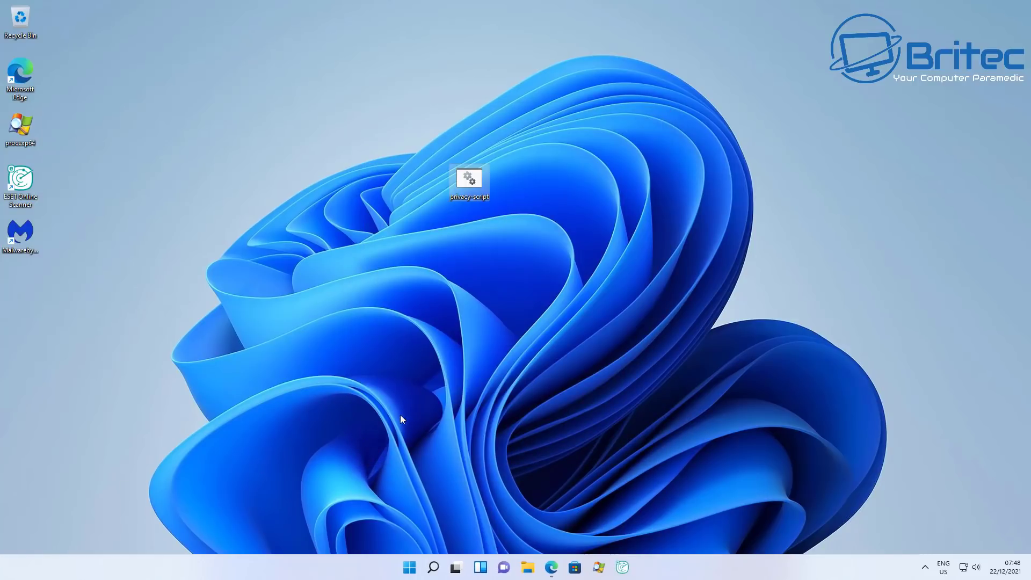
# Run the desktop privacy-script file as administrator, approving the UAC prompt.
pyautogui.rightClick(469, 179)
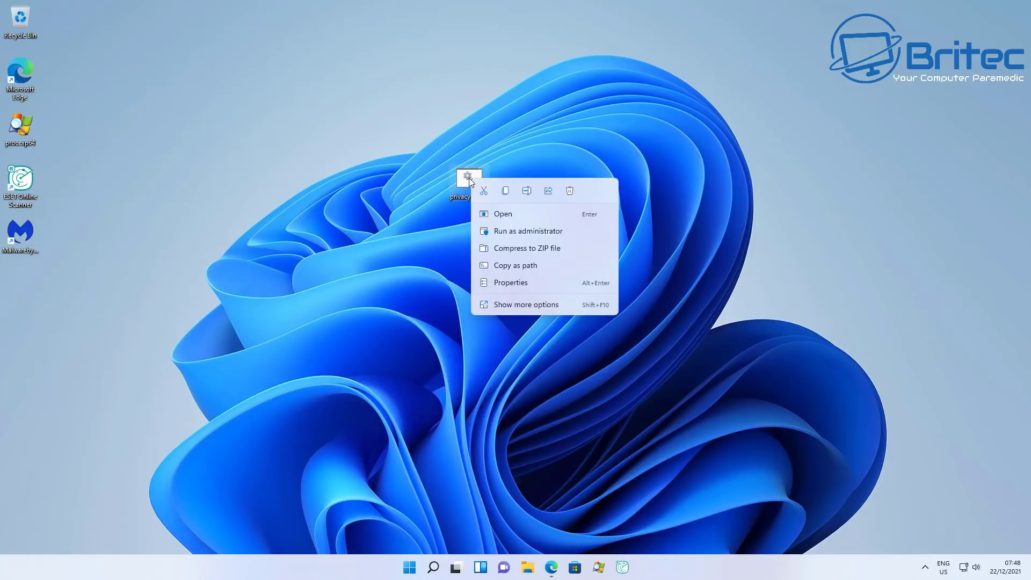
pyautogui.click(507, 232)
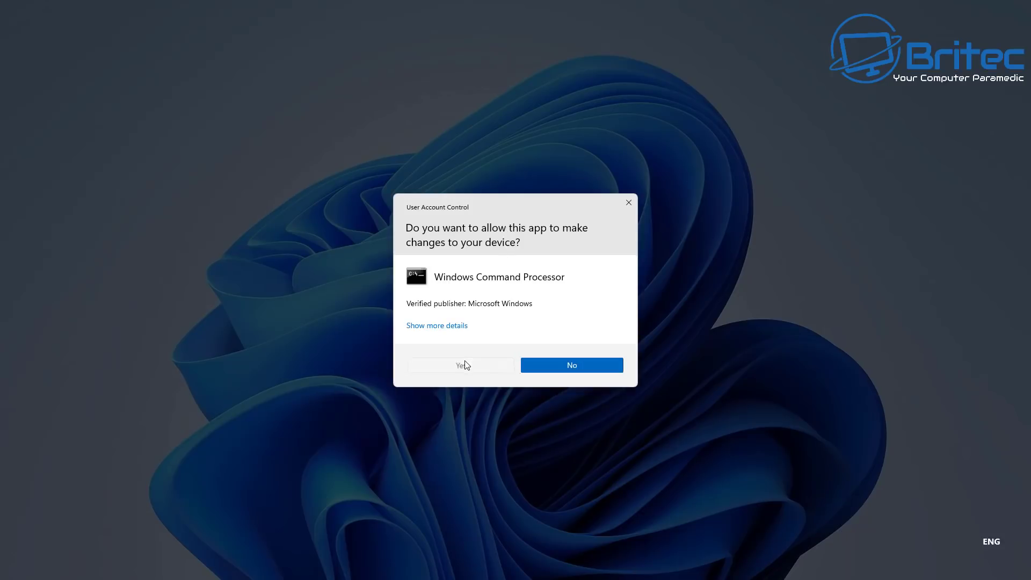
pyautogui.click(463, 361)
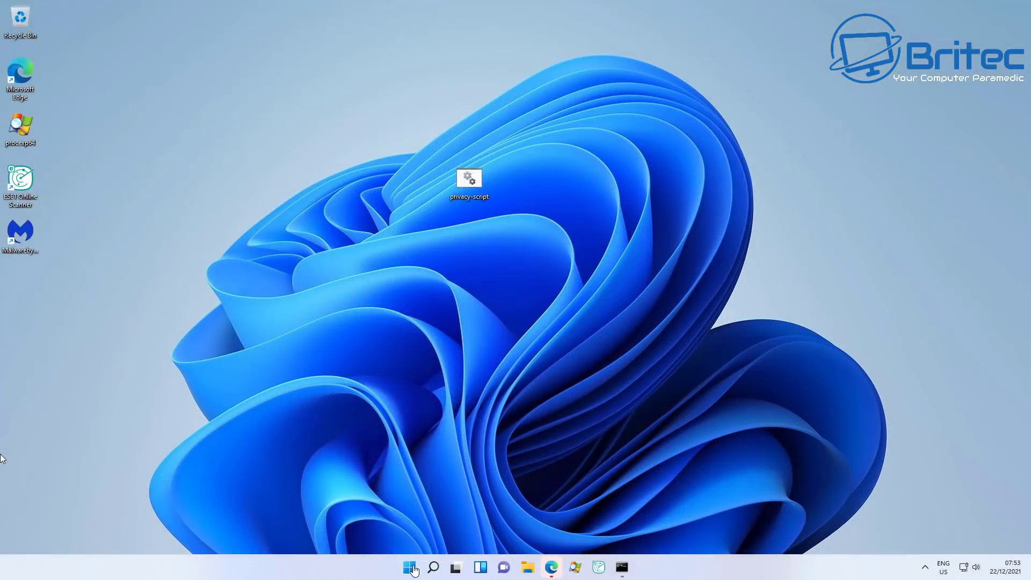
# Launch regedit and expand HKEY_LOCAL_MACHINE, viewing its COMPONENTS and SECURITY keys.
pyautogui.click(434, 568)
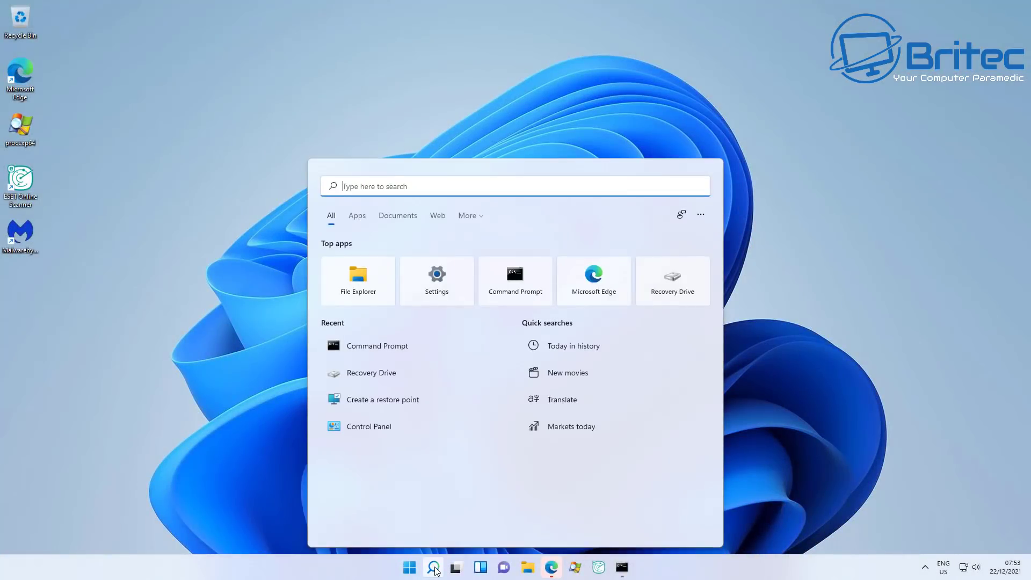
pyautogui.write('regedit')
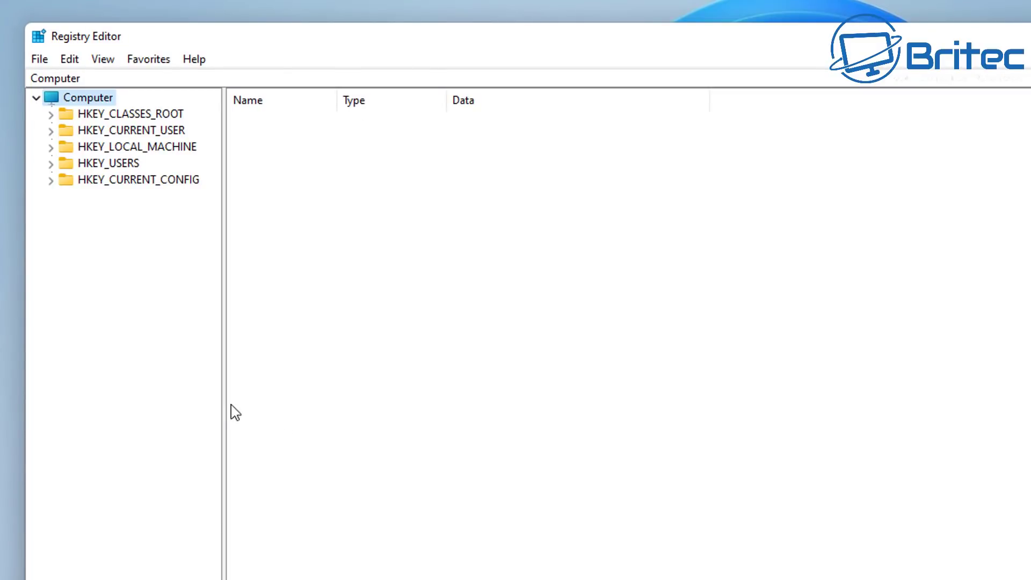
pyautogui.click(127, 146)
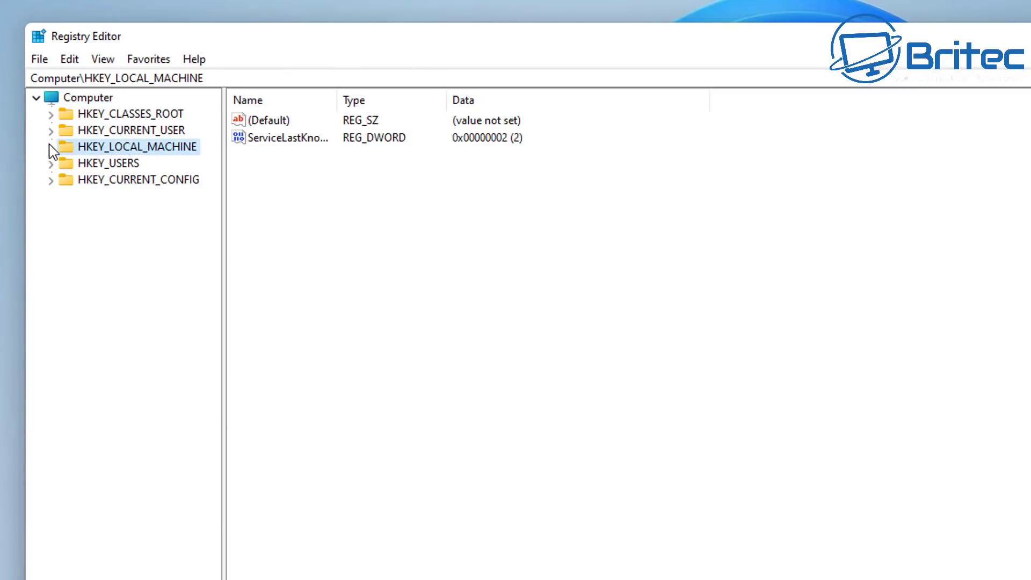
pyautogui.click(51, 147)
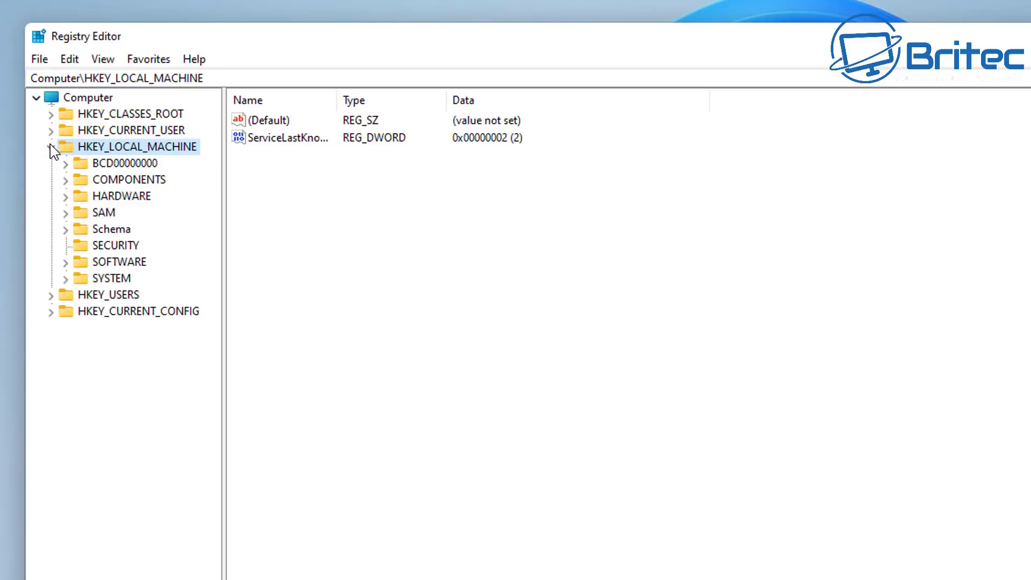
pyautogui.click(118, 182)
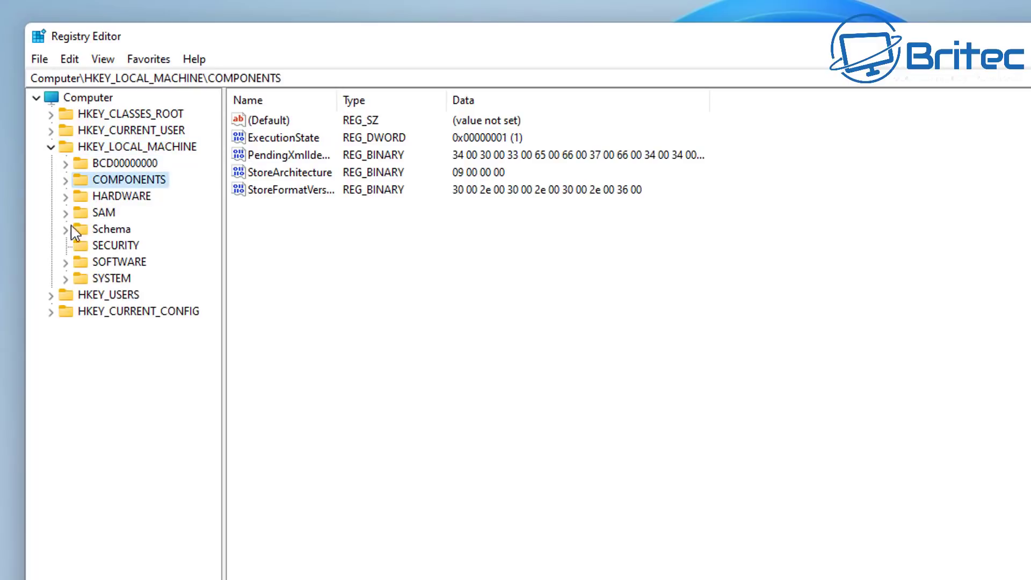
pyautogui.click(99, 247)
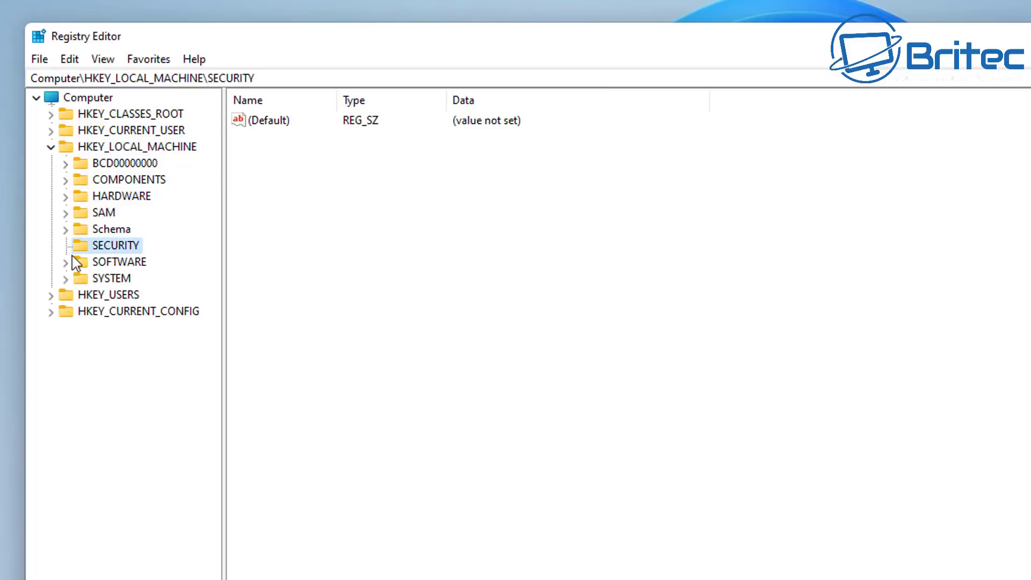
# Expand SOFTWARE\Microsoft and widen the key tree so full names show.
pyautogui.click(113, 263)
pyautogui.click(64, 263)
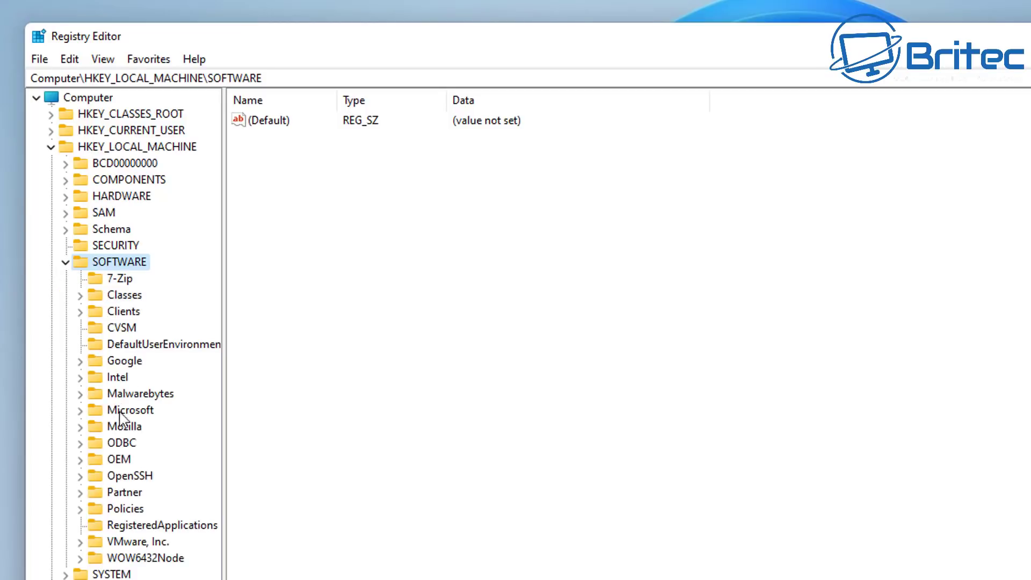
pyautogui.click(80, 412)
pyautogui.click(80, 411)
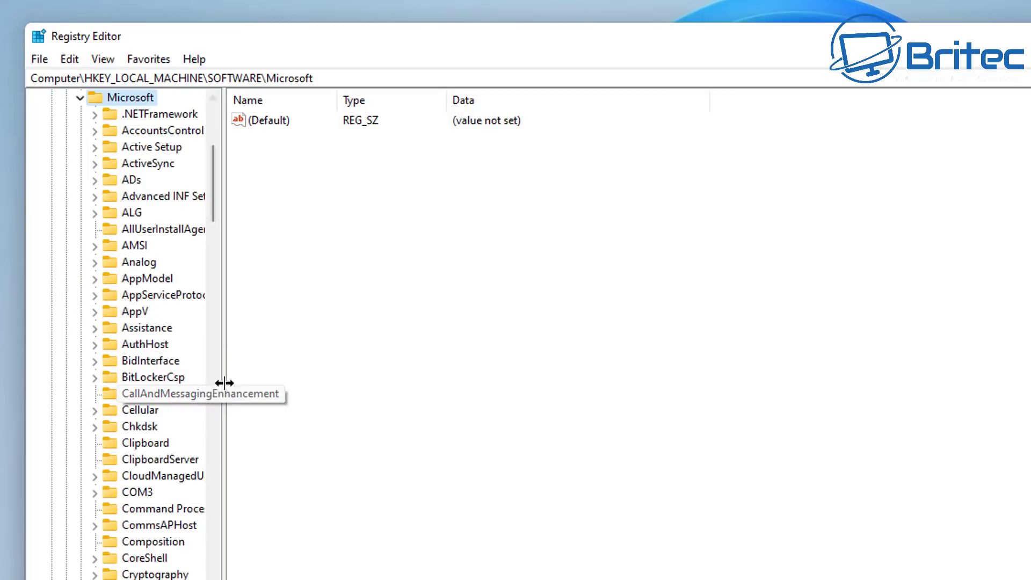
pyautogui.moveTo(225, 384); pyautogui.dragTo(342, 386)
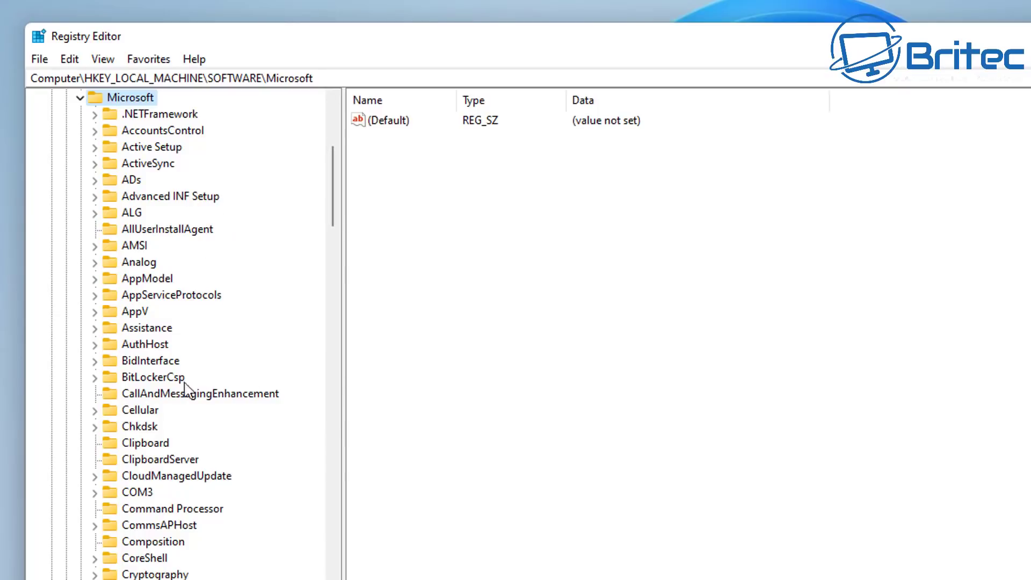
pyautogui.scroll(-10, 170, 502)
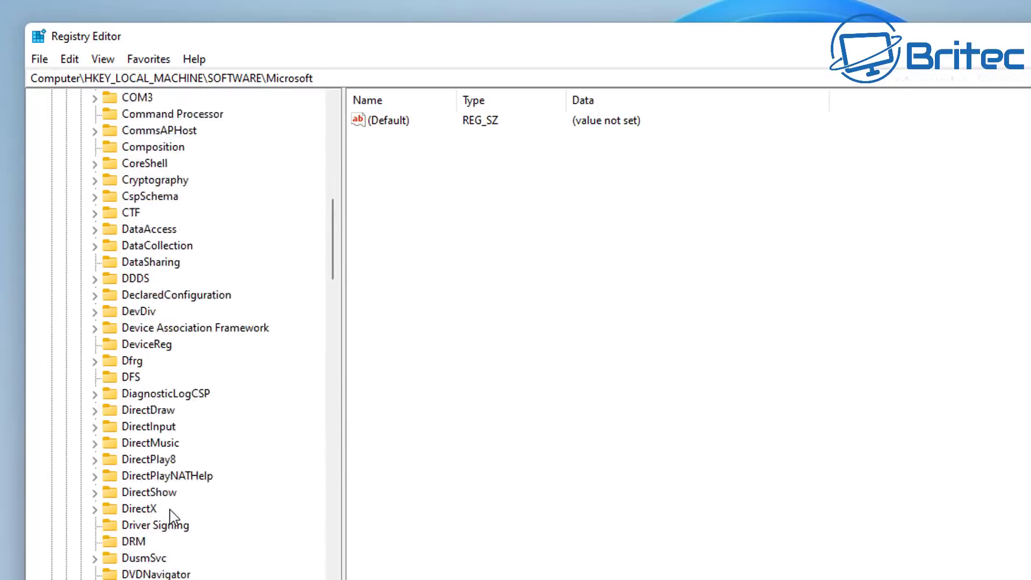
pyautogui.scroll(-1, 169, 516)
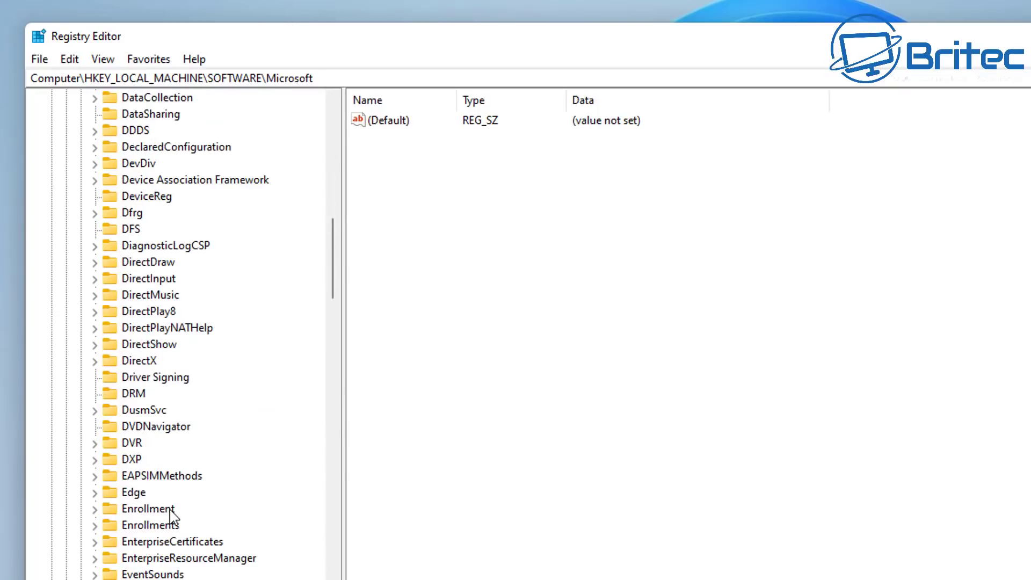
pyautogui.scroll(-11, 170, 516)
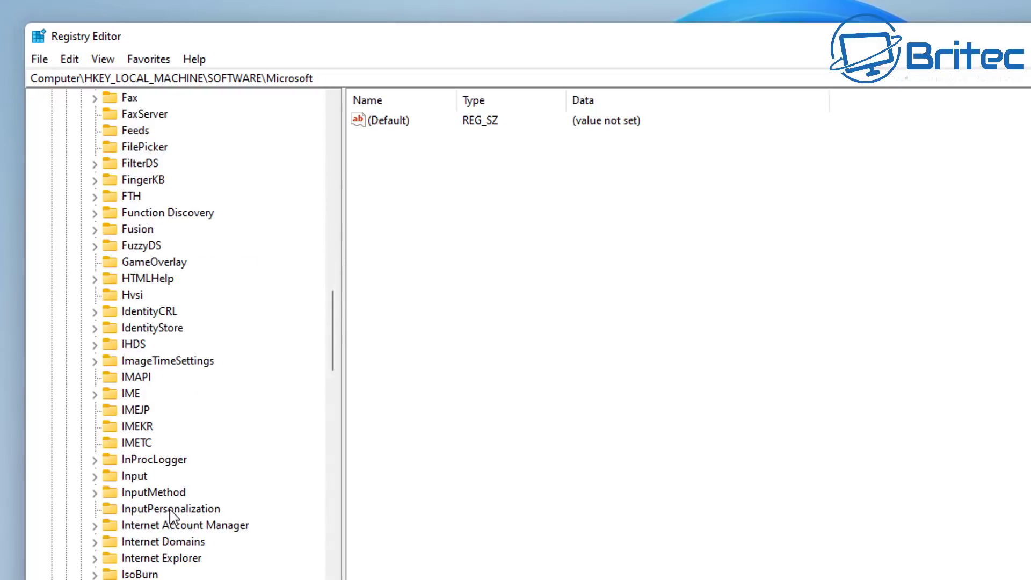
pyautogui.scroll(-12, 171, 515)
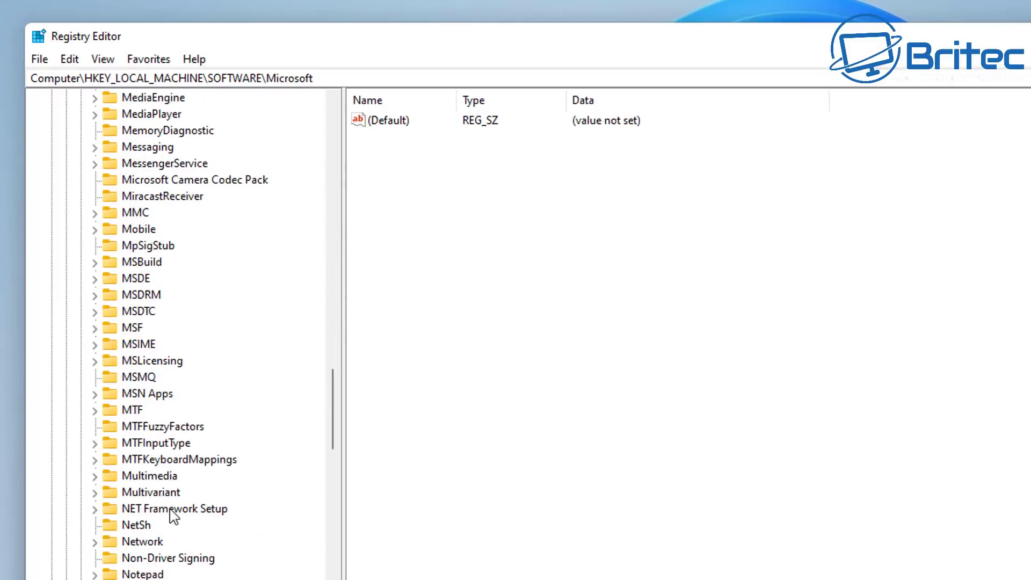
pyautogui.scroll(-5, 173, 516)
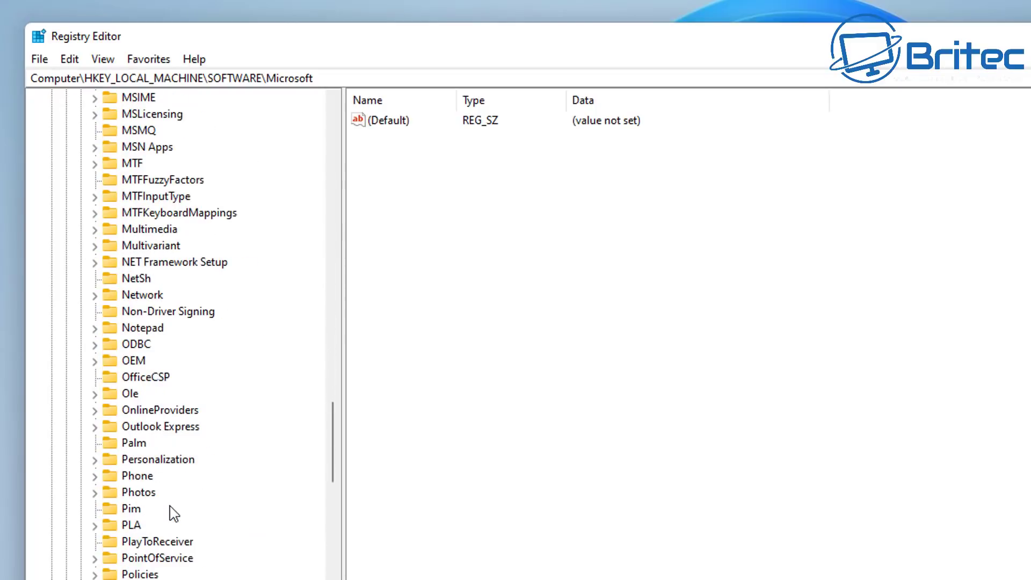
# Expand Microsoft\Policies, inspect its COMMS and DM keys, then collapse it.
pyautogui.click(133, 574)
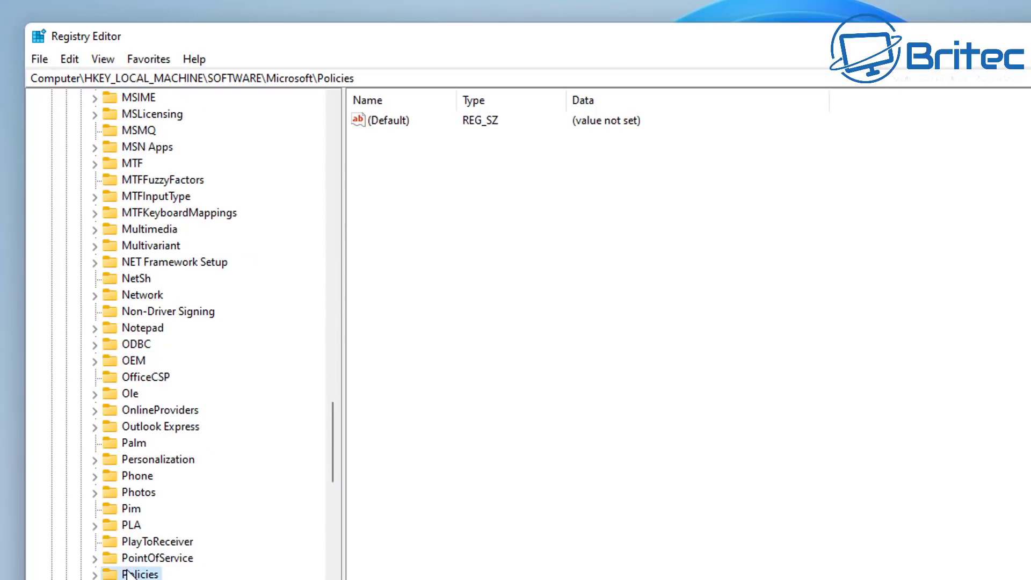
pyautogui.click(95, 574)
pyautogui.scroll(-3, 193, 559)
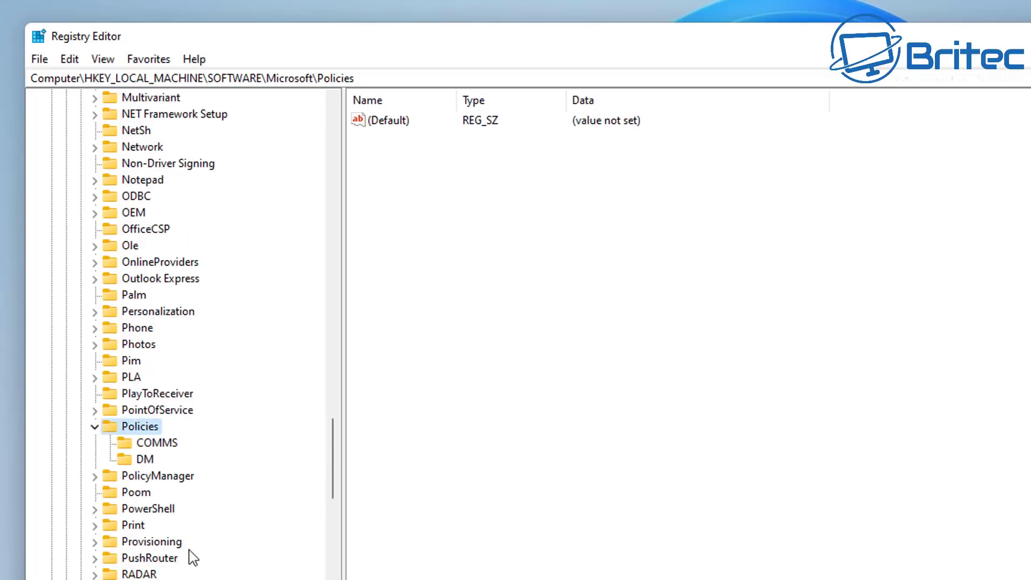
pyautogui.click(150, 446)
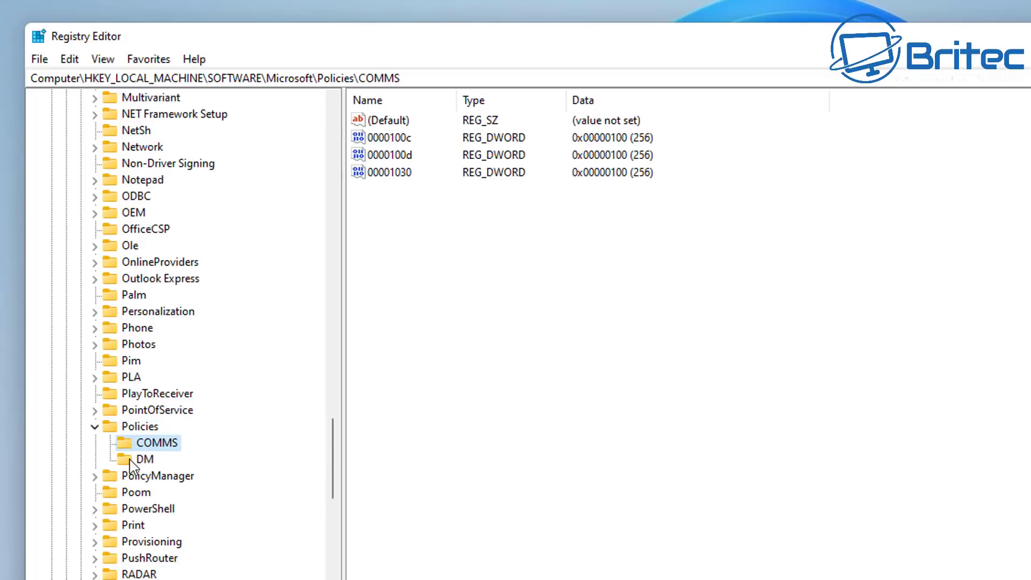
pyautogui.click(131, 461)
pyautogui.click(94, 426)
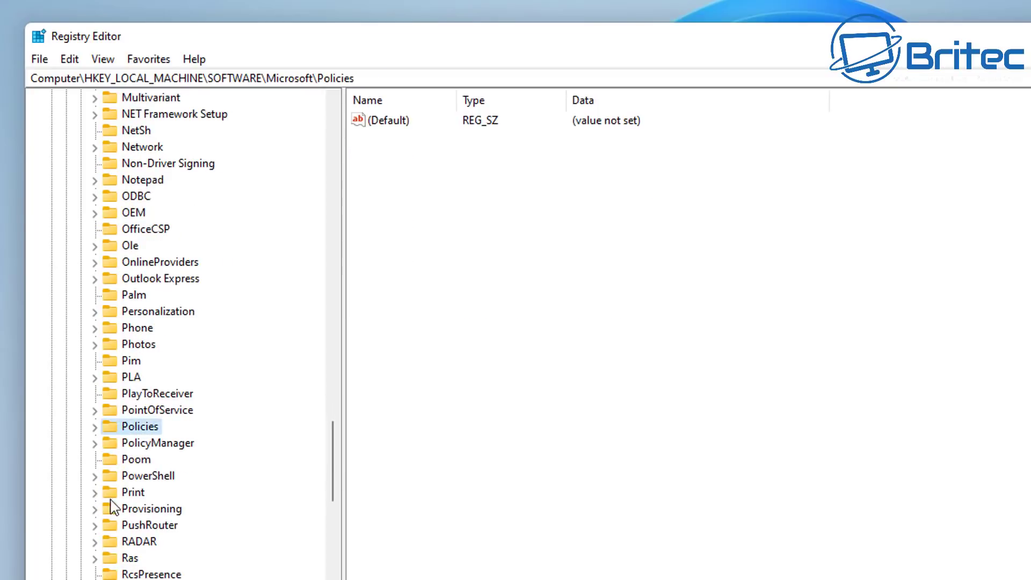
# Open and expand the Windows key under HKLM\SOFTWARE\Microsoft.
pyautogui.scroll(-7, 113, 508)
pyautogui.scroll(-6, 140, 577)
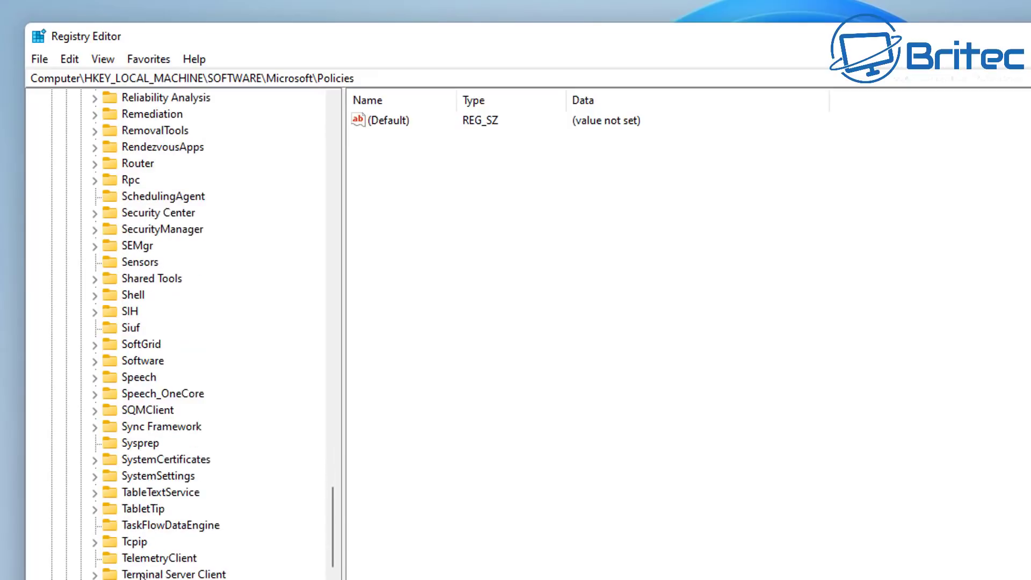
pyautogui.scroll(-3, 141, 577)
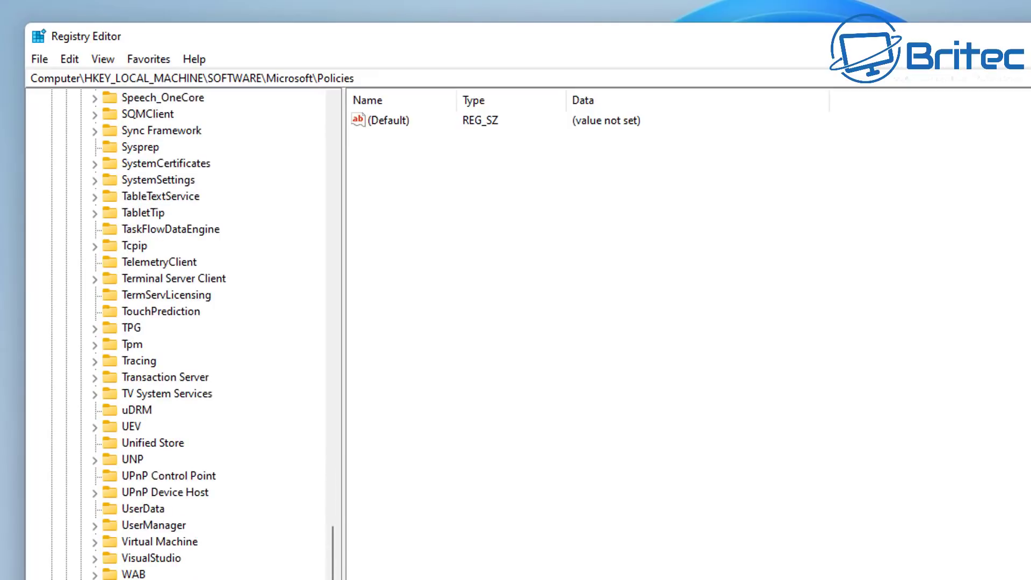
pyautogui.scroll(-7, 177, 333)
pyautogui.doubleClick(144, 328)
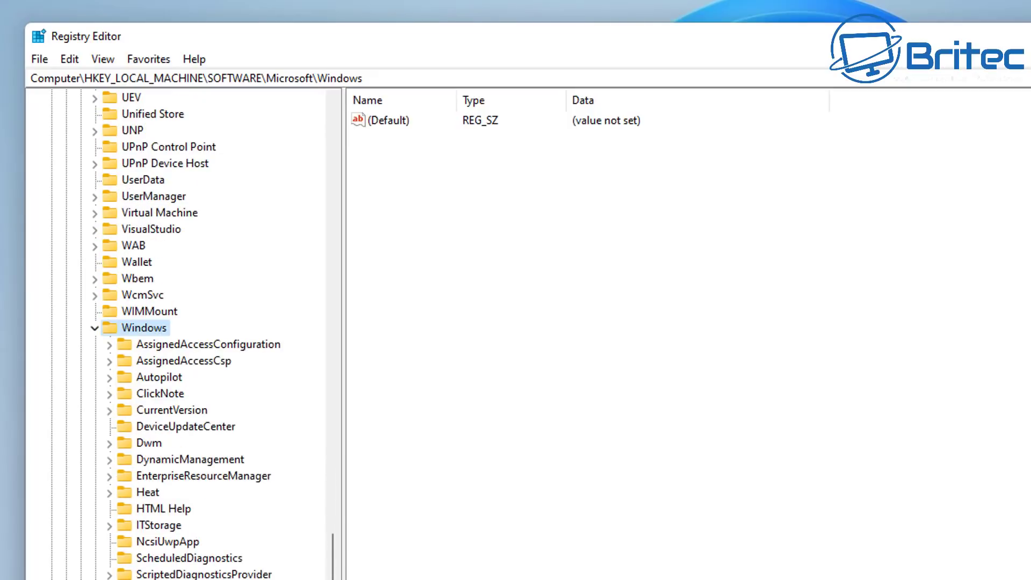
pyautogui.scroll(-1, 177, 333)
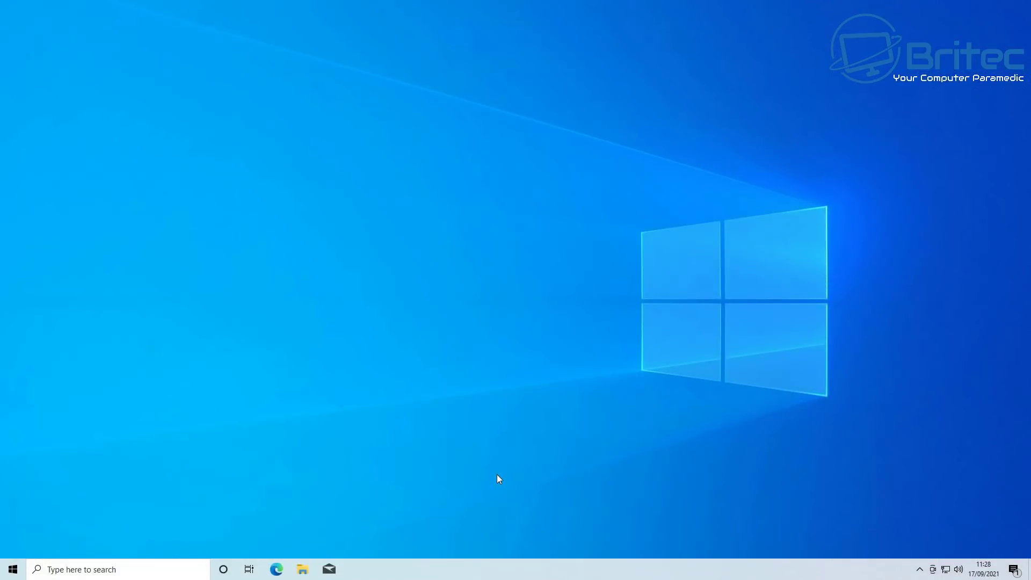
# Go to Settings > Update & Security and install the pending 2021-09 Cumulative Update.
pyautogui.click(12, 570)
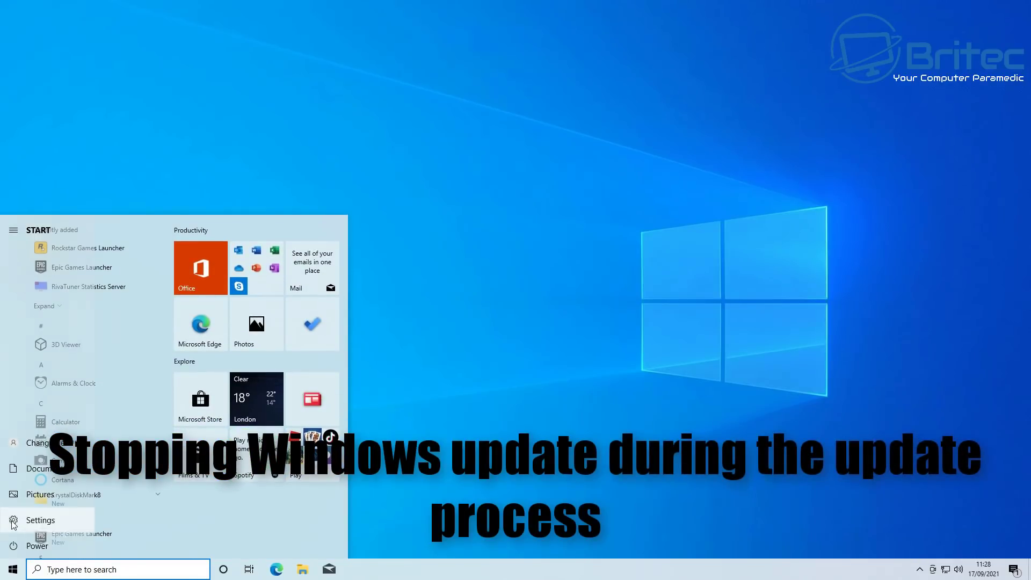
pyautogui.click(32, 520)
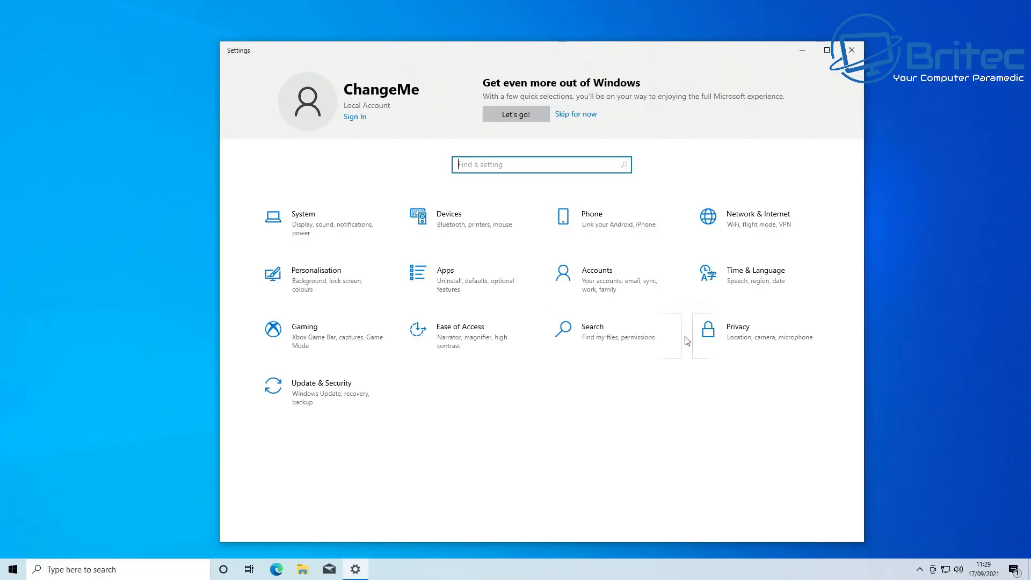
pyautogui.click(299, 404)
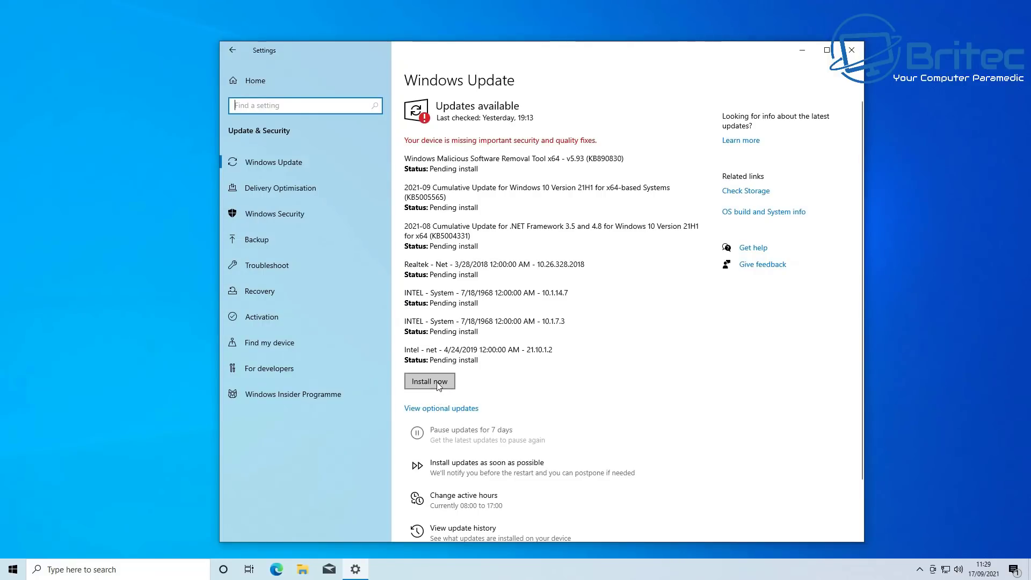
pyautogui.click(438, 386)
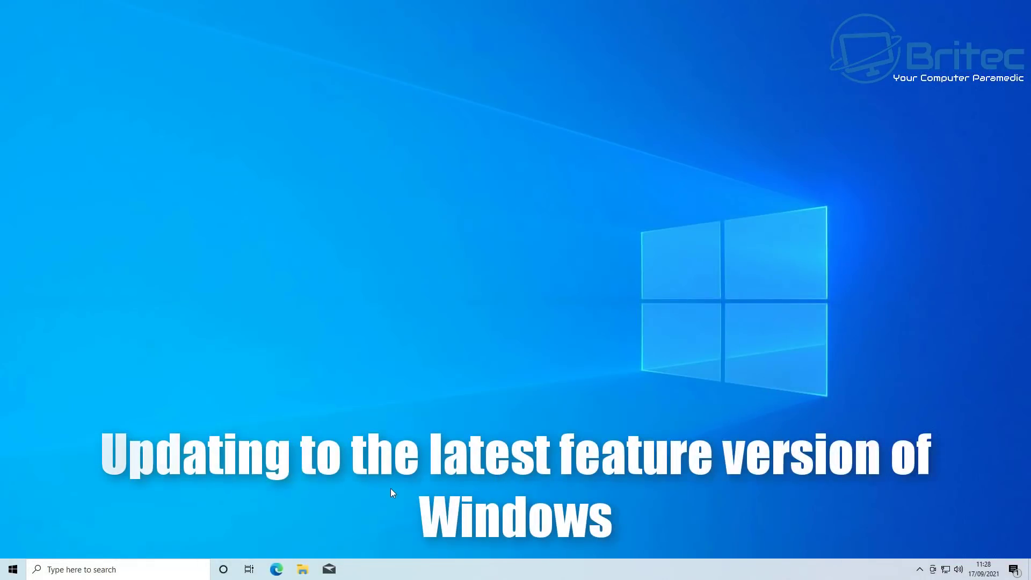
# Briefly reopen the Settings home page, then bring the Start menu back up.
pyautogui.click(11, 569)
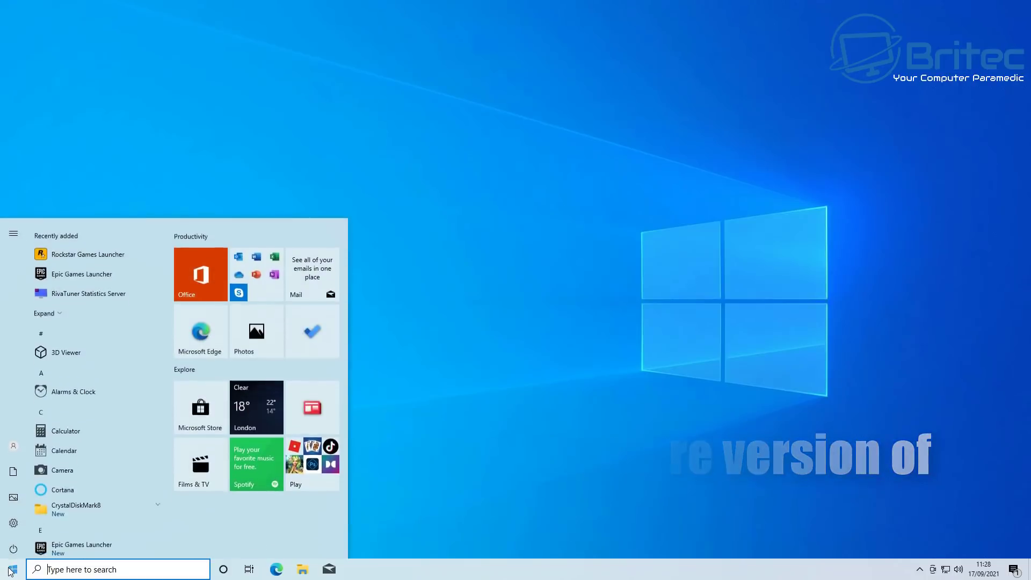
pyautogui.click(12, 521)
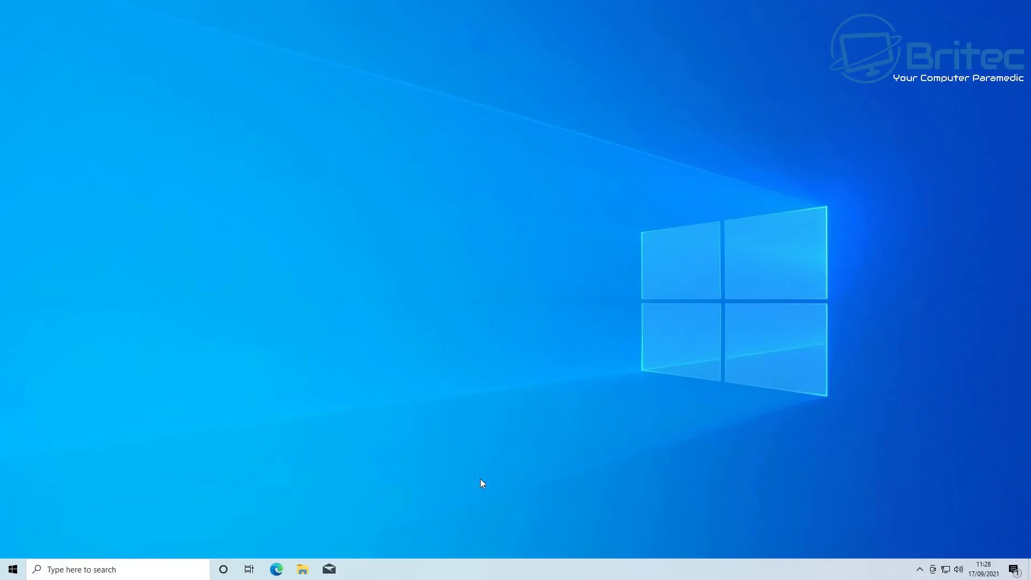
pyautogui.click(11, 569)
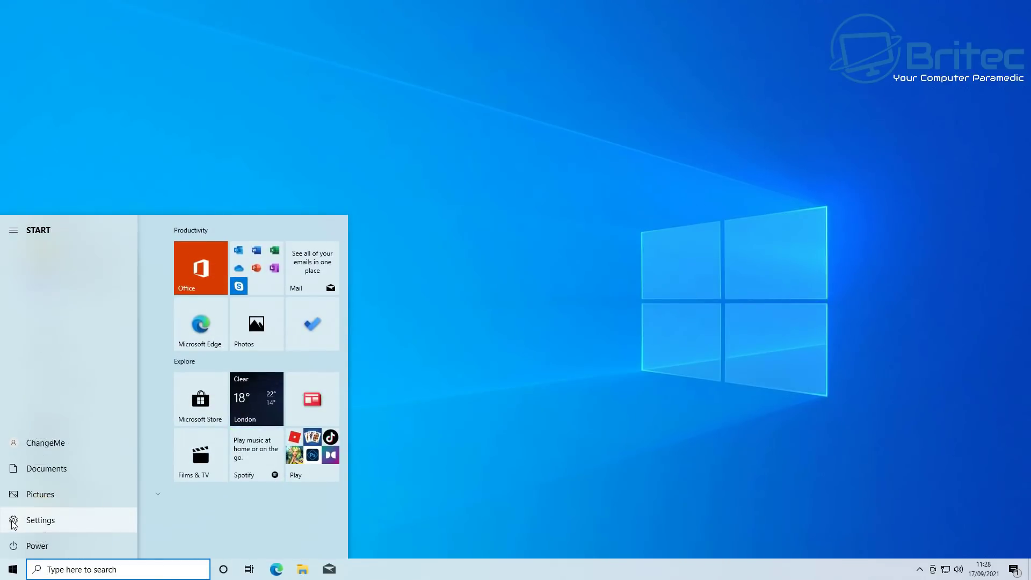
# Launch Windows Settings from the Start menu's Settings gear.
pyautogui.click(13, 520)
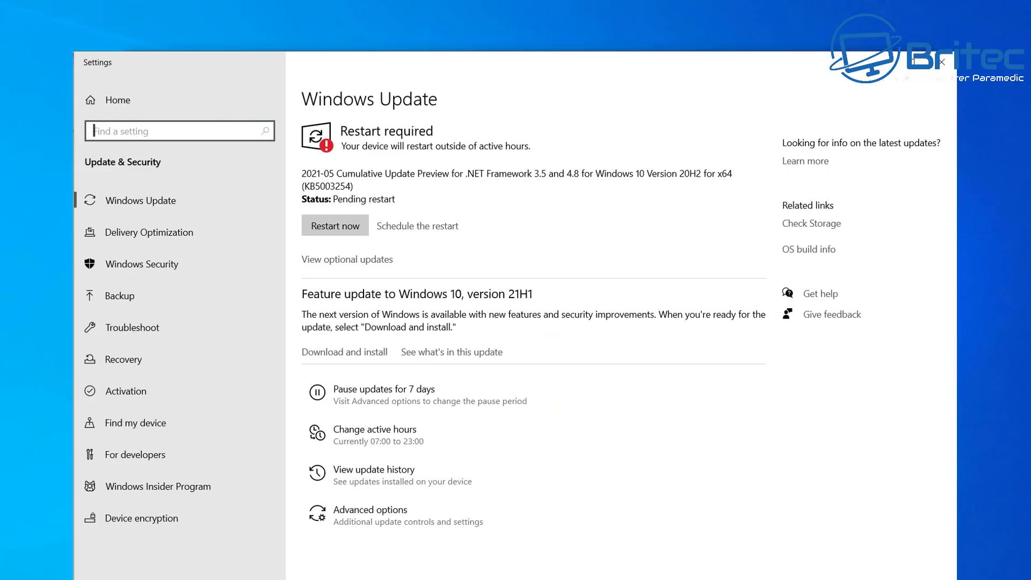